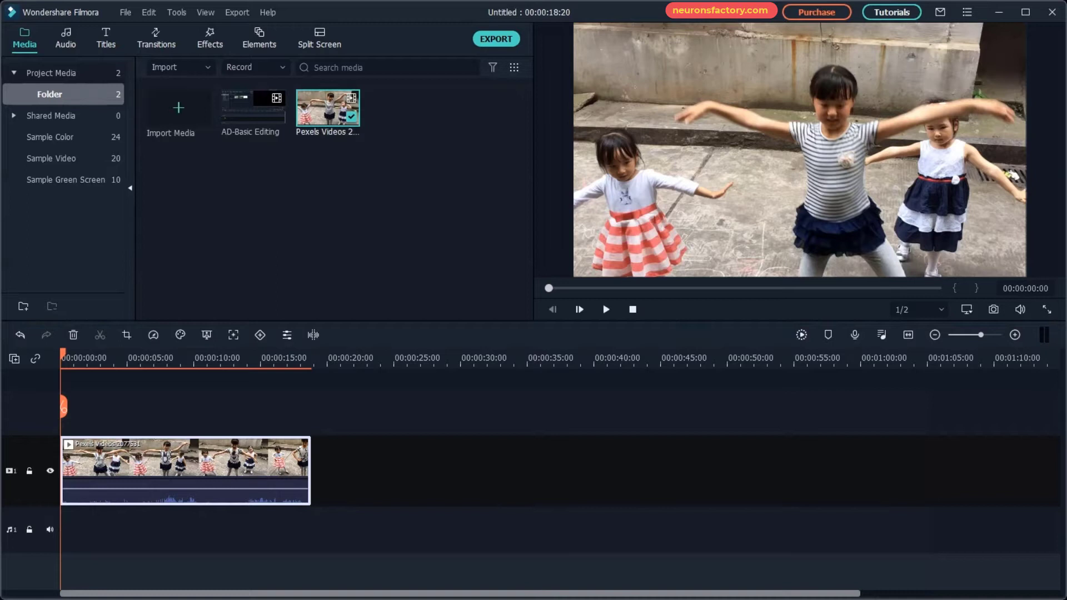
# Examine the Crop and Pan & Zoom options for the timeline clip without applying any crop
pyautogui.hotkey('ctrl', 'b')
pyautogui.click(126, 335)
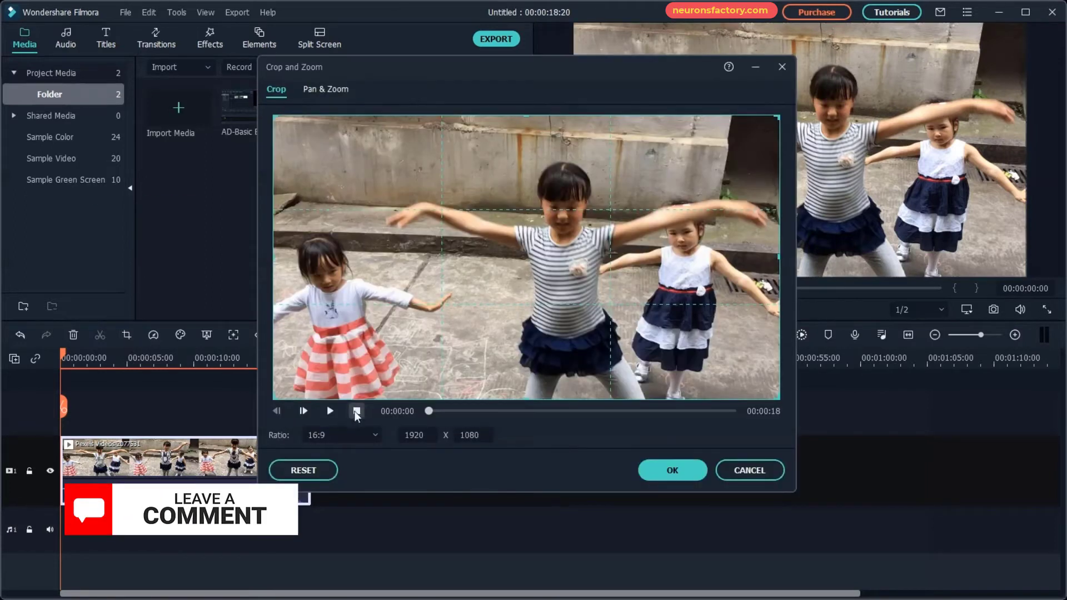
pyautogui.click(338, 91)
pyautogui.click(278, 90)
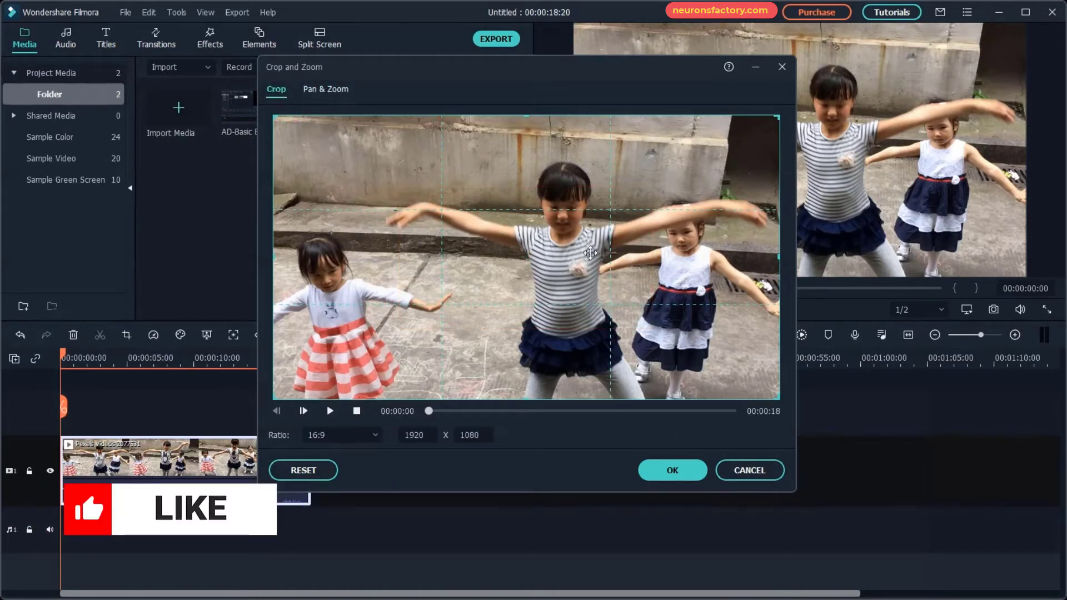
pyautogui.click(729, 469)
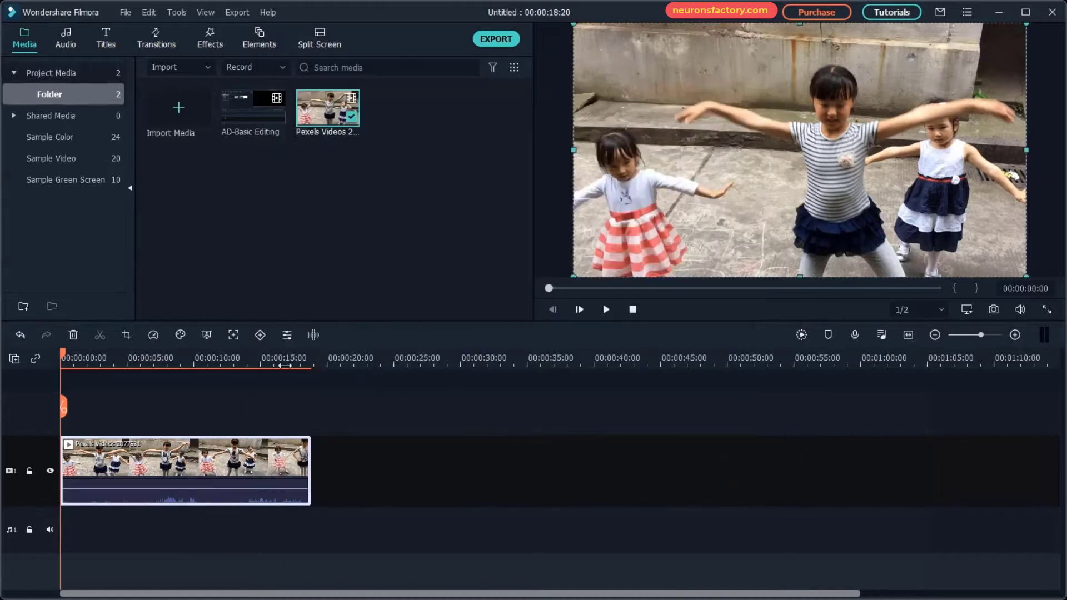
# Look through the speed options and the color correction and color match options available for the clip
pyautogui.click(152, 336)
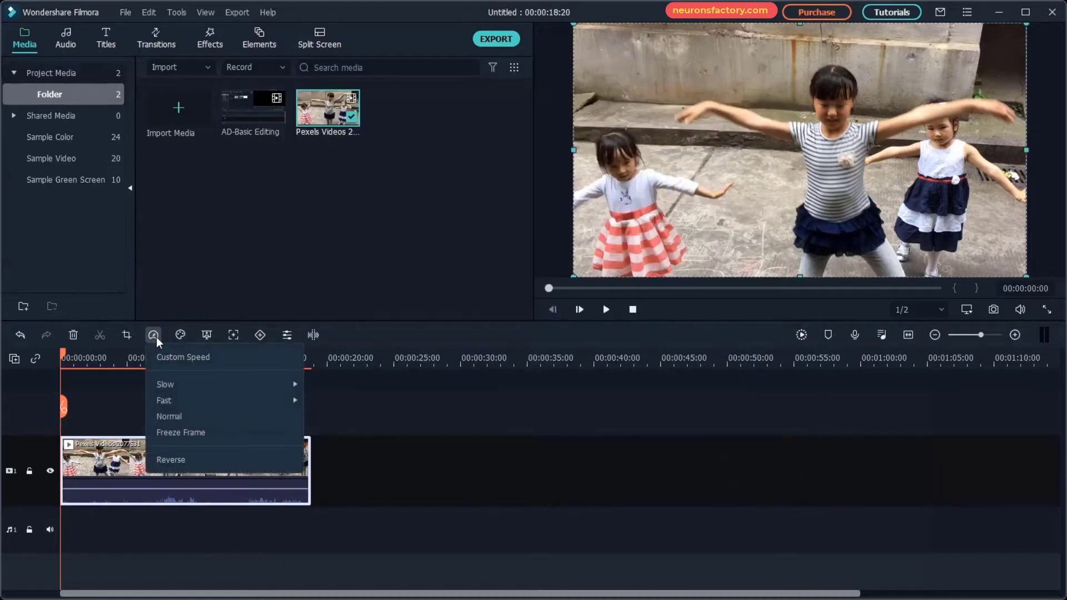
pyautogui.moveTo(186, 400)
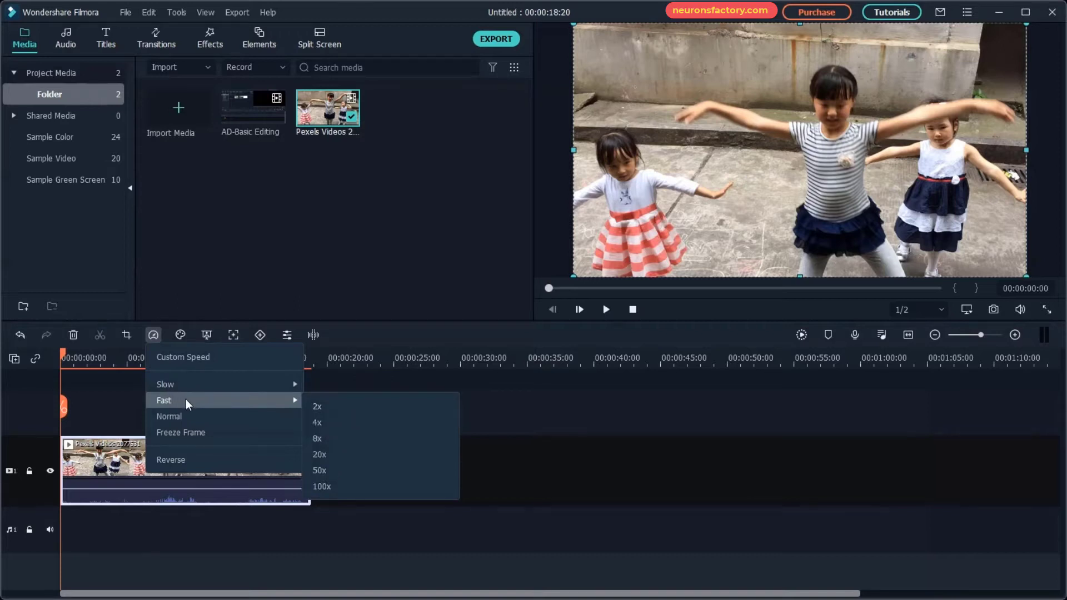
pyautogui.click(186, 460)
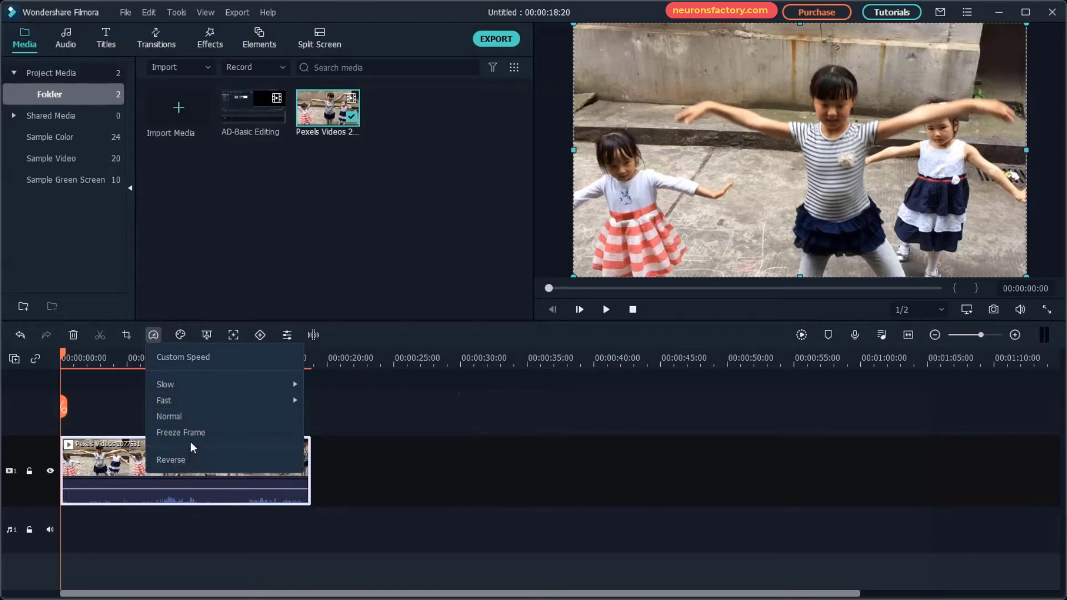
pyautogui.click(175, 336)
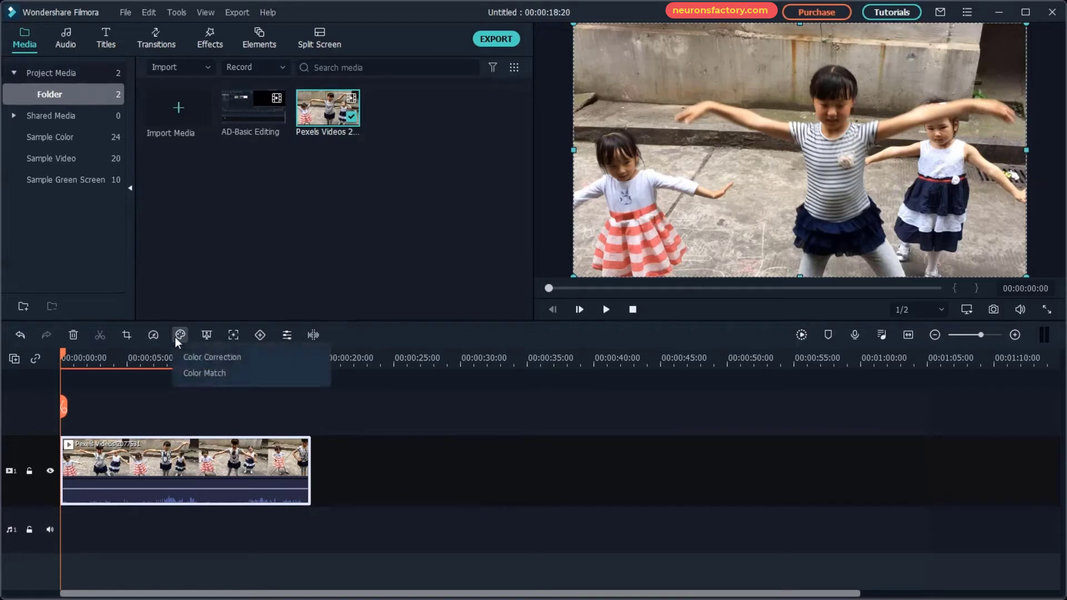
pyautogui.click(280, 372)
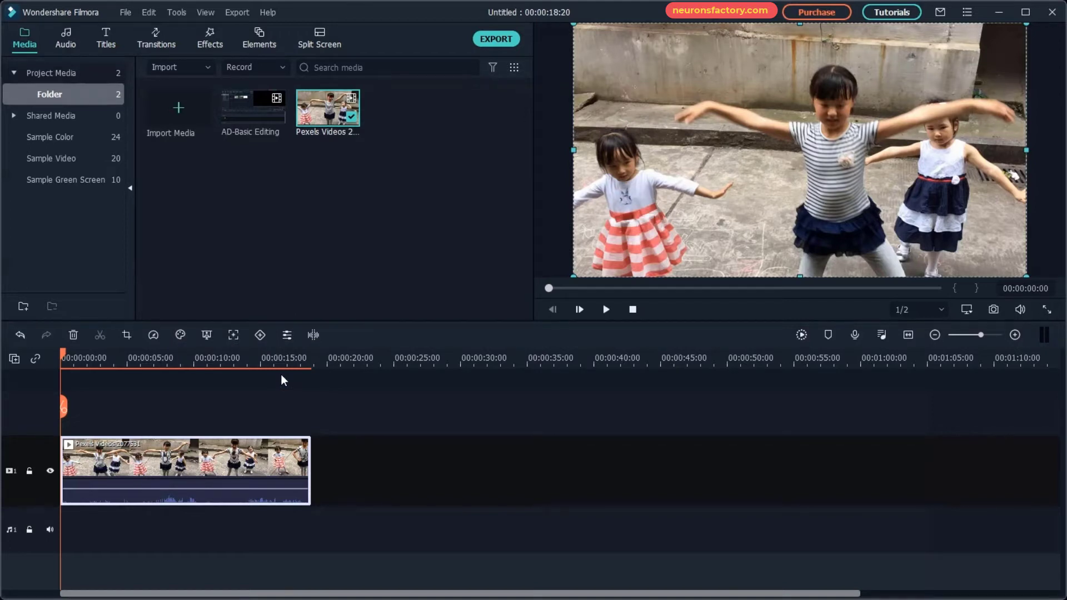
# Enable Chroma Key and Motion Tracking on the clip, accepting their default settings without starting the tracking
pyautogui.click(206, 335)
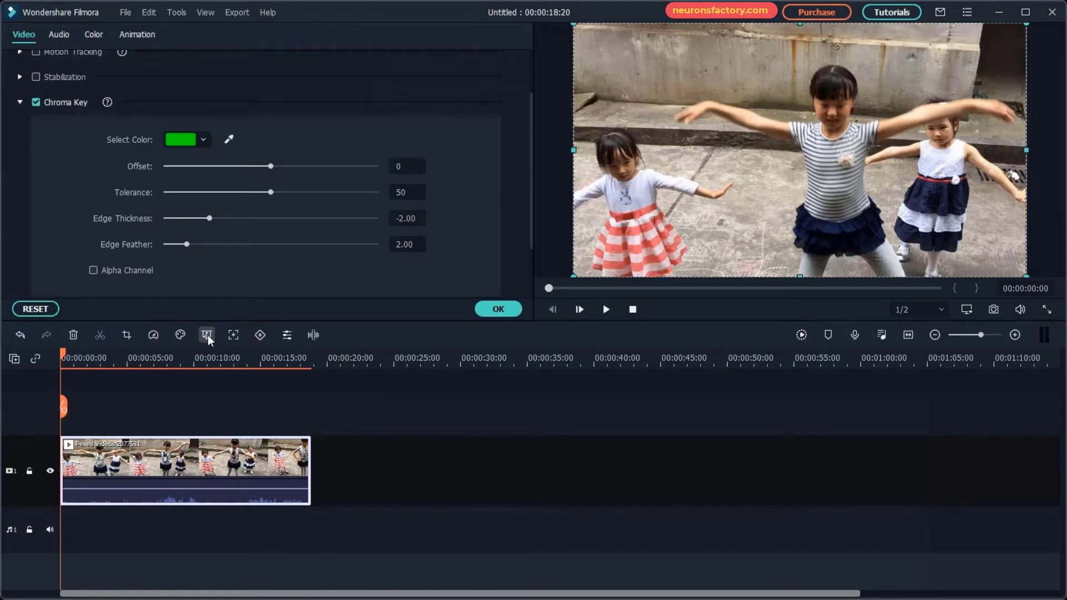
pyautogui.click(487, 309)
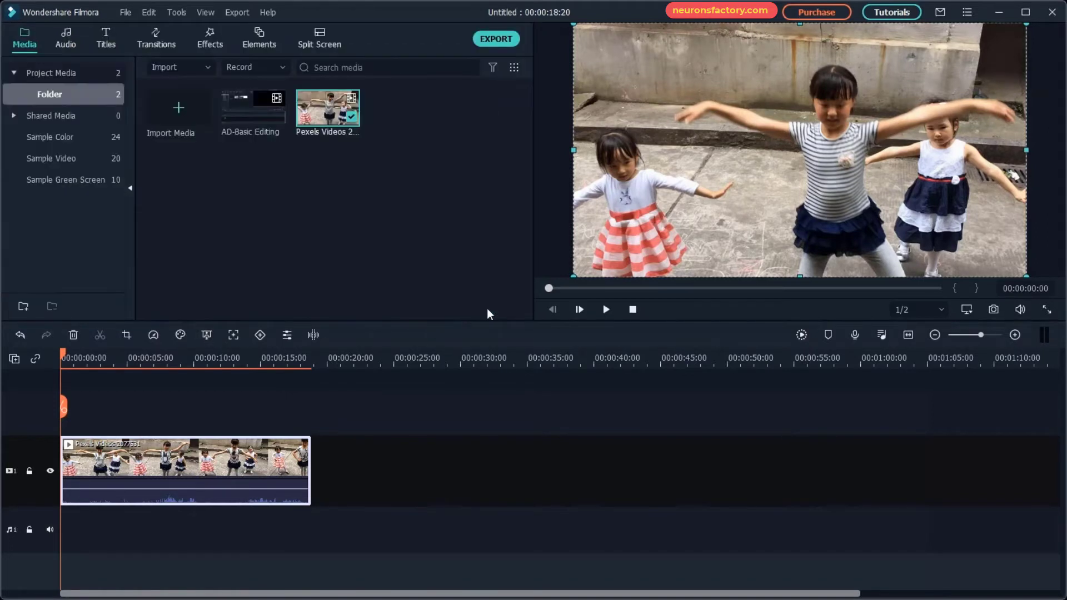
pyautogui.click(240, 329)
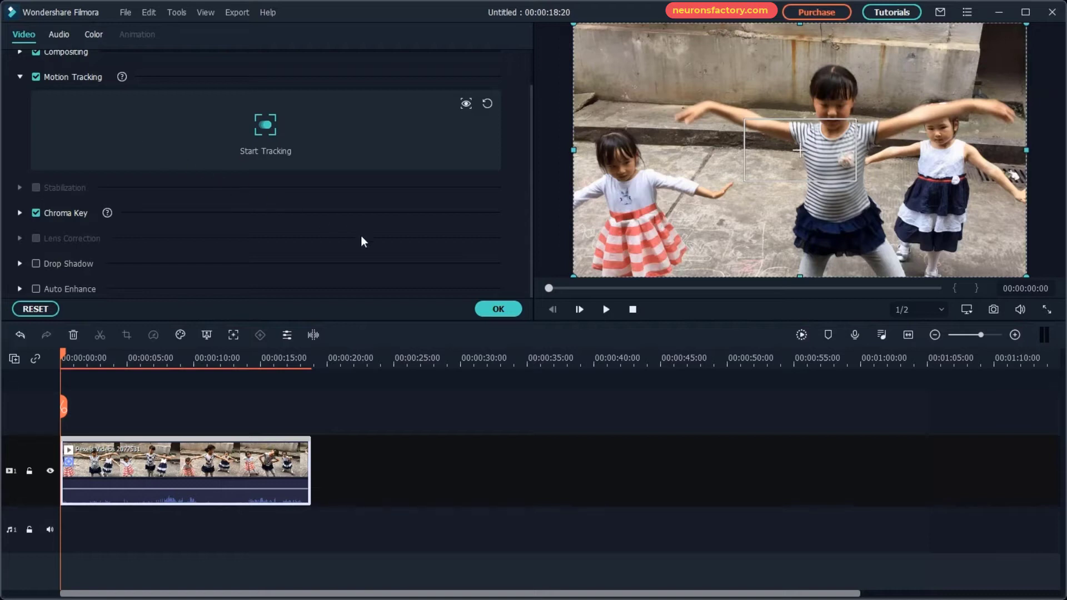
pyautogui.click(494, 307)
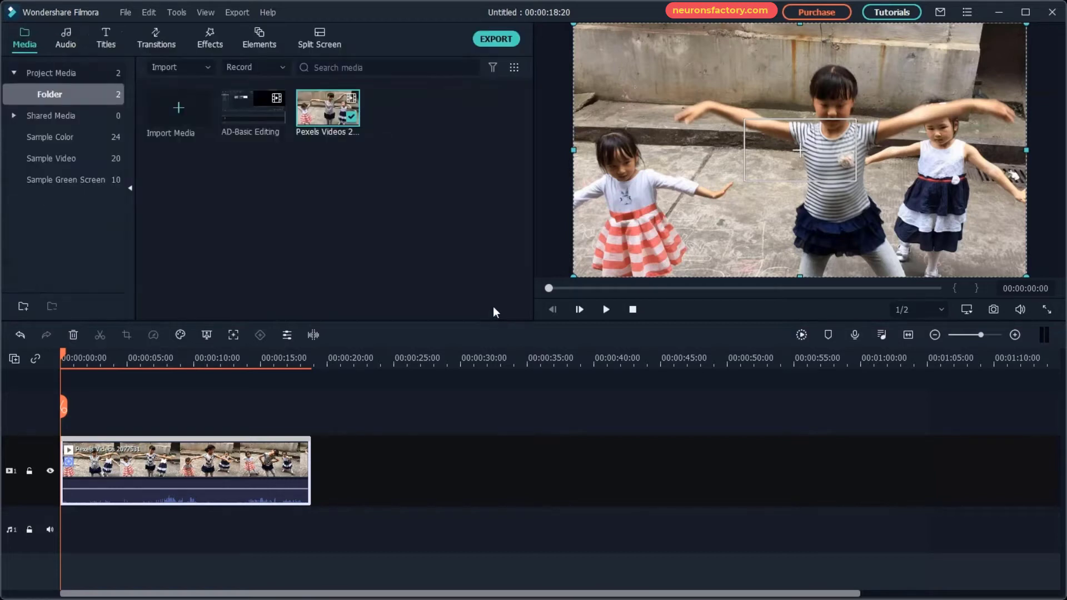
# Add an animation keyframe with default transform values at the start of the clip
pyautogui.click(260, 335)
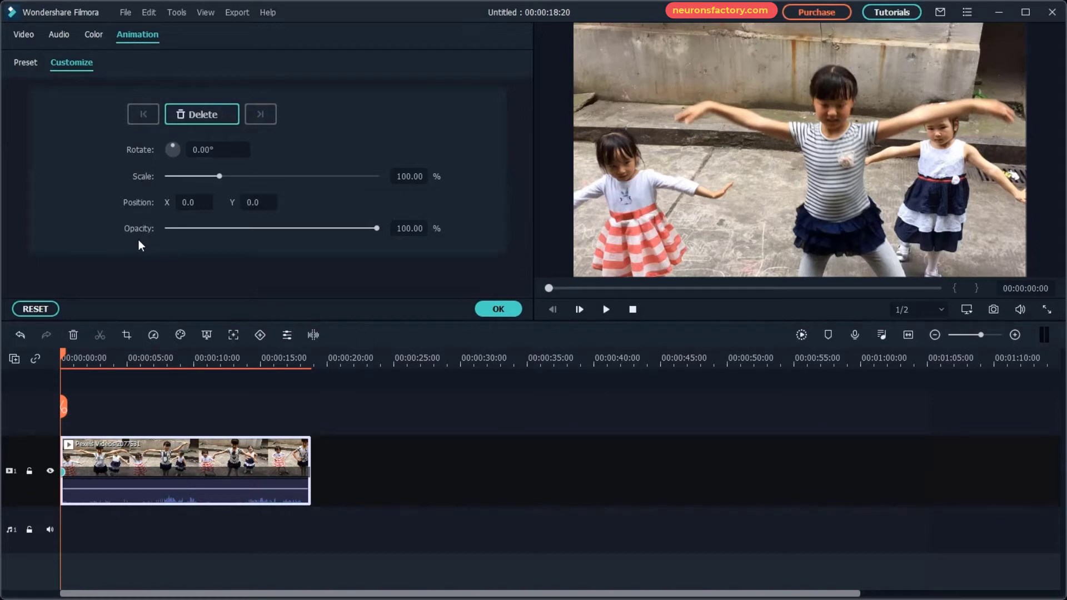
pyautogui.click(487, 309)
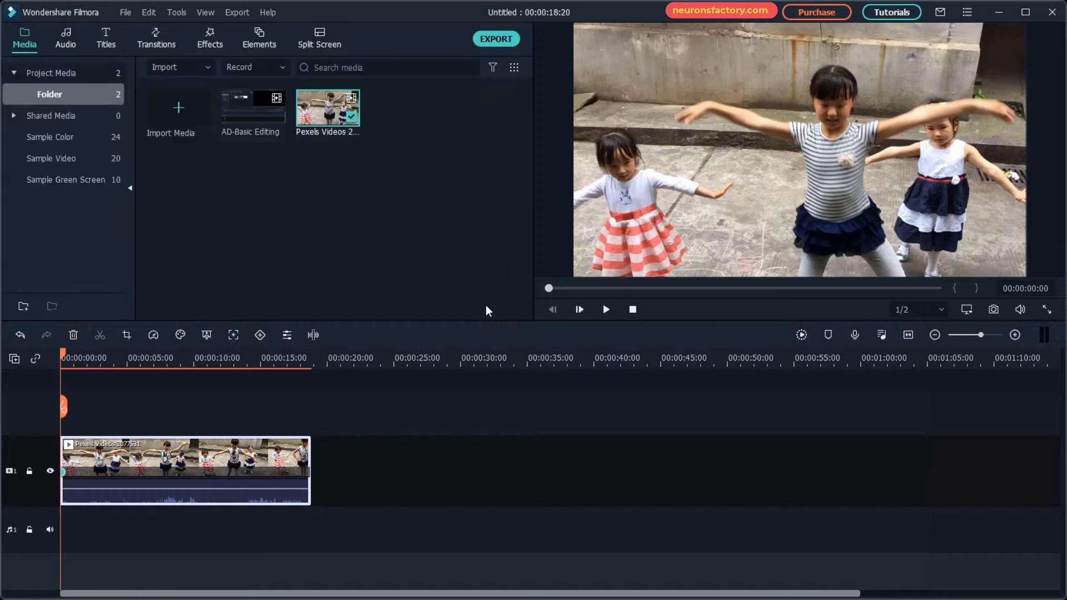
# Examine the clip's video, audio, color and animation settings, including the Transform and Color Enhancement options
pyautogui.click(286, 335)
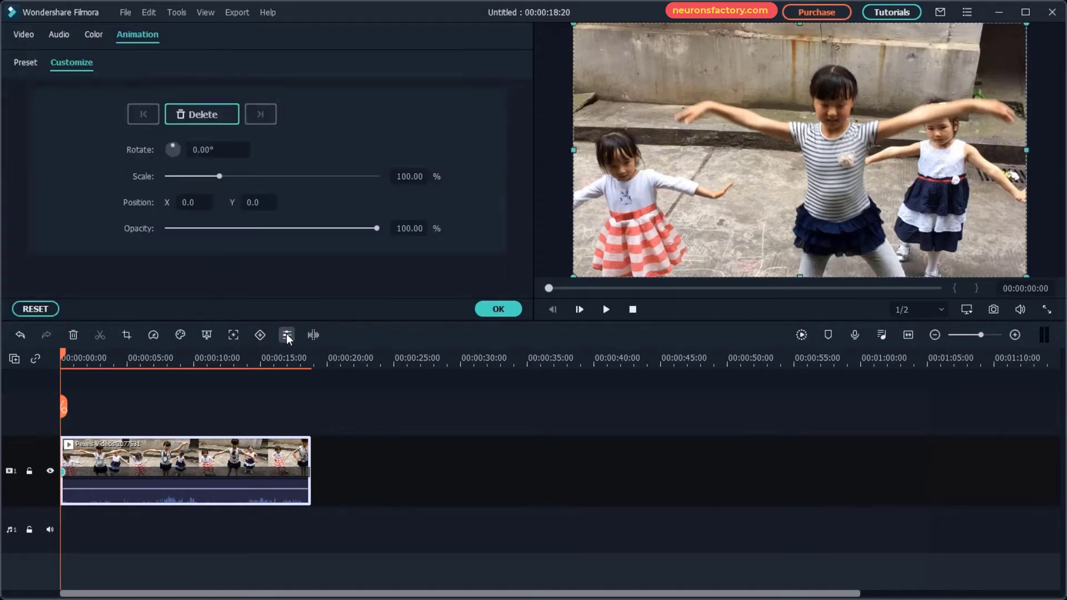
pyautogui.click(26, 35)
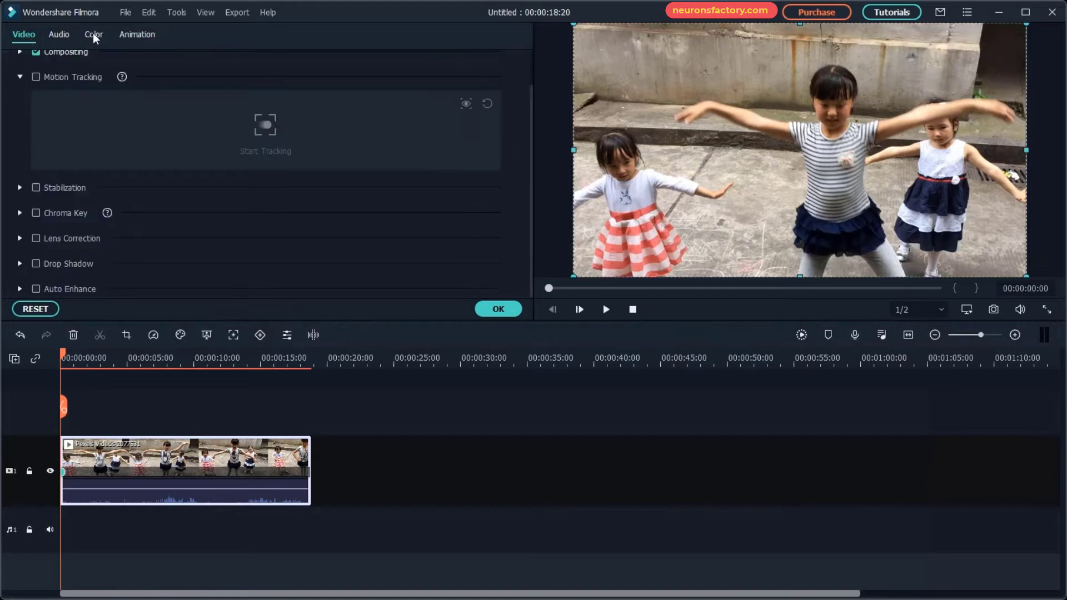
pyautogui.scroll(1, 55, 78)
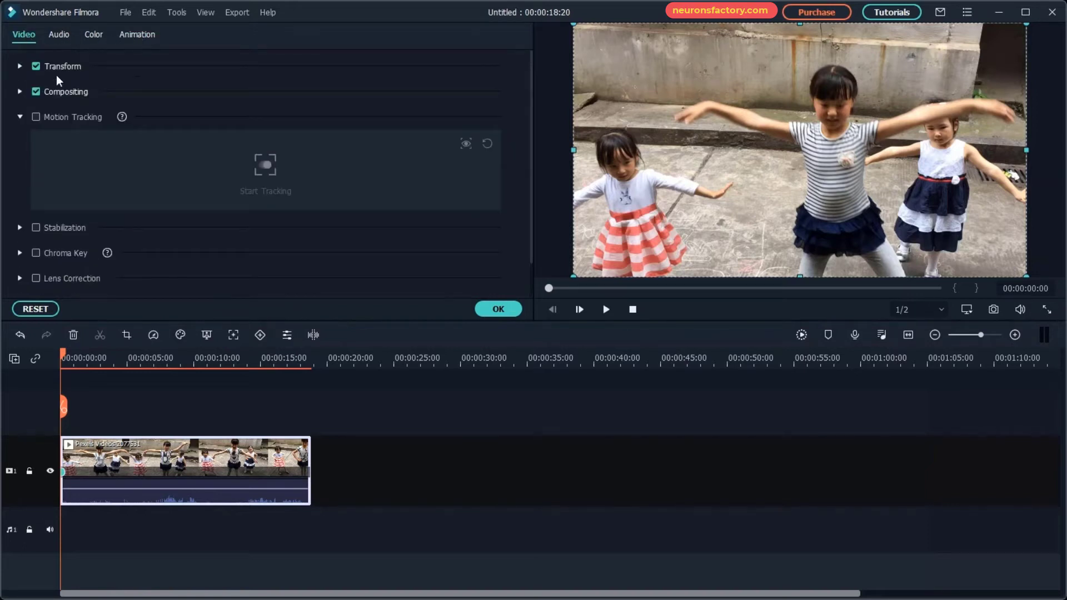
pyautogui.click(19, 66)
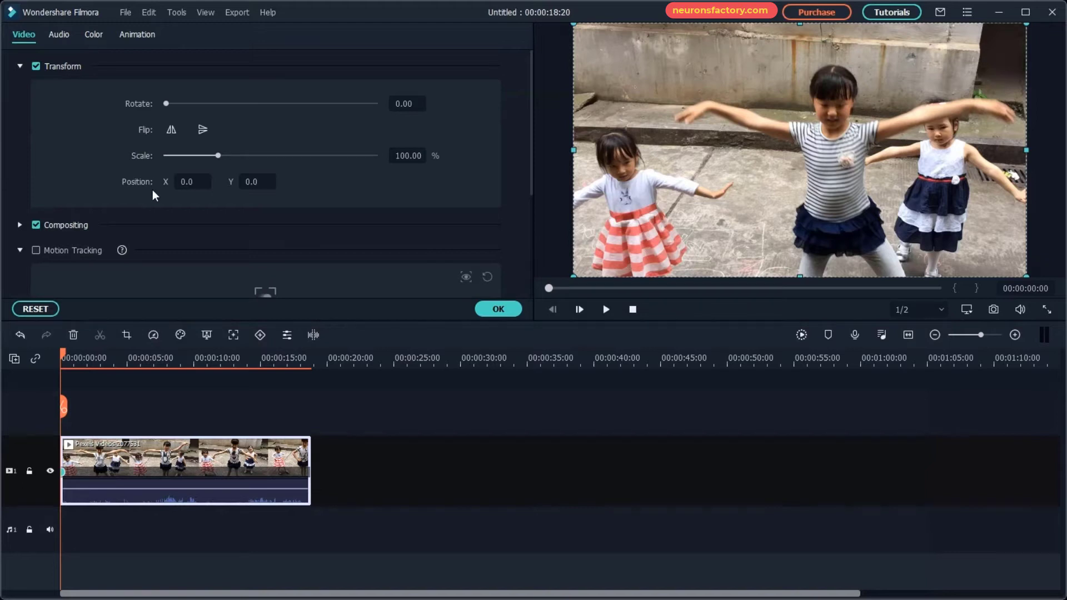
pyautogui.scroll(-4, 153, 190)
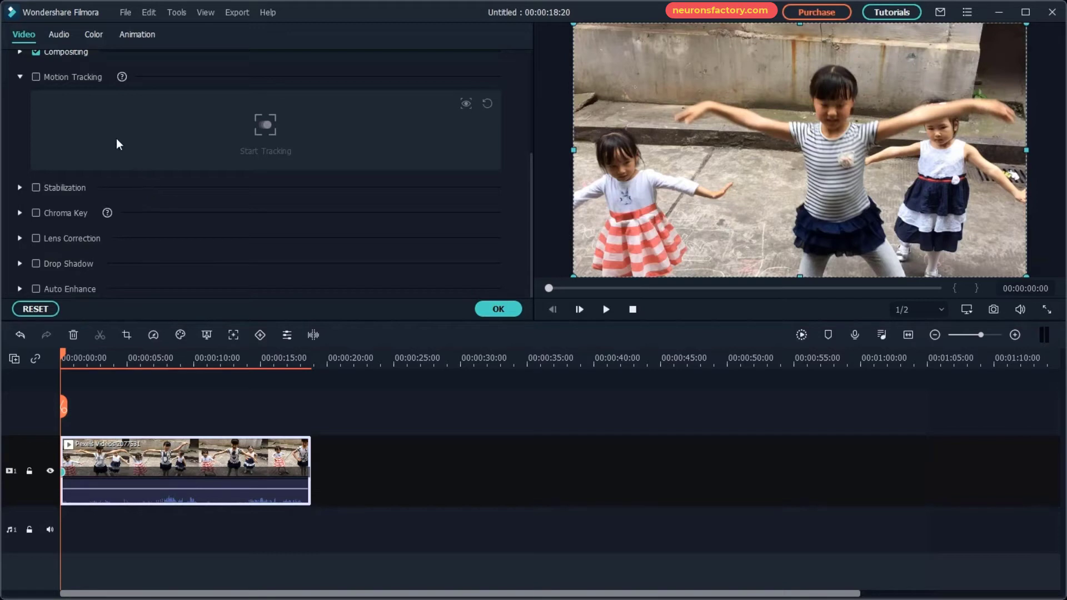
pyautogui.click(60, 35)
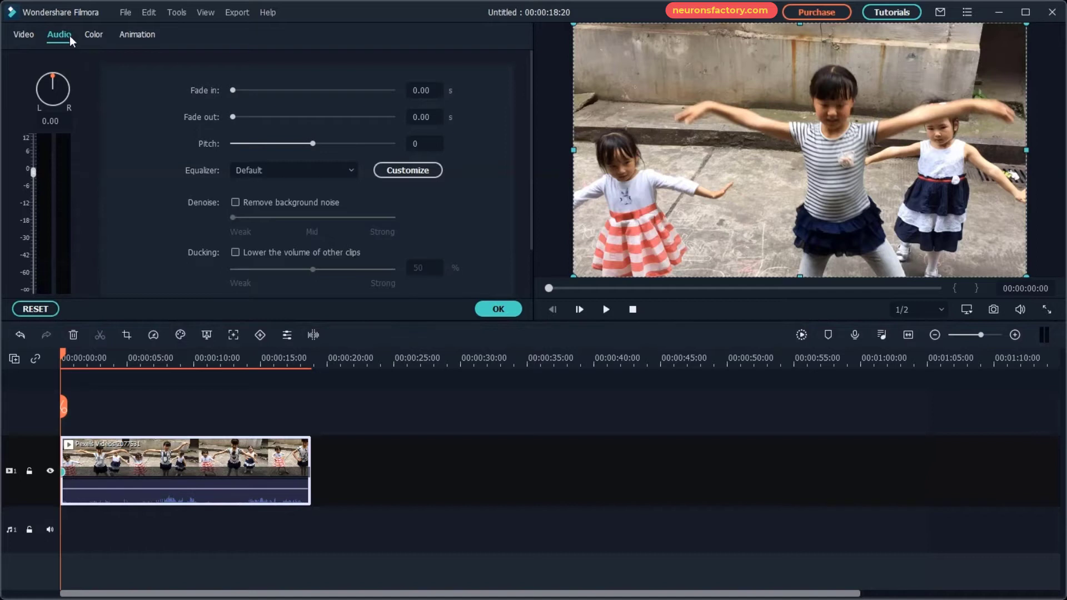
pyautogui.click(94, 35)
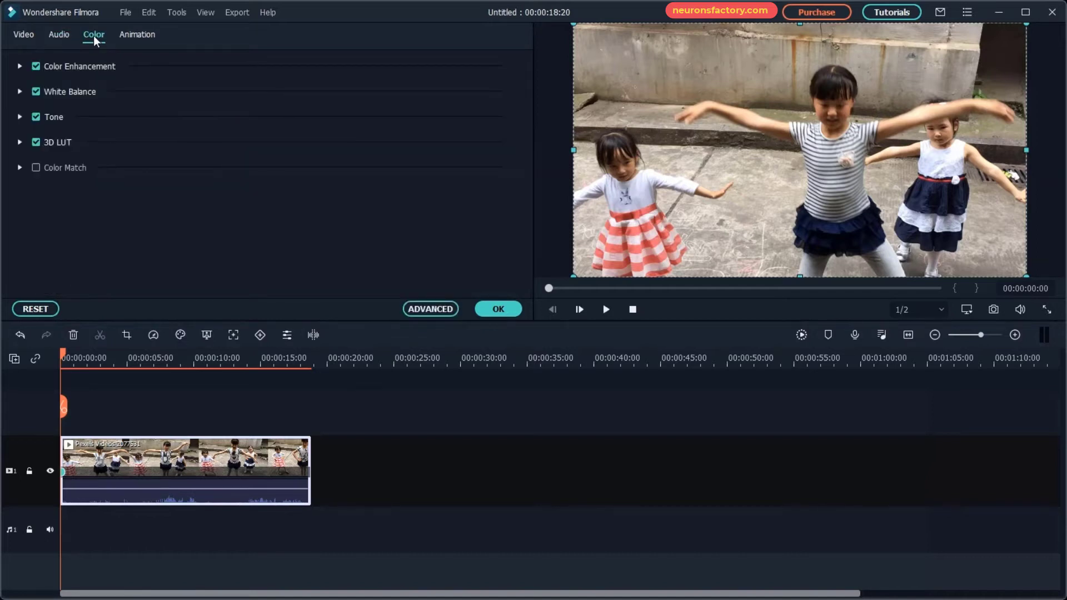
pyautogui.click(20, 66)
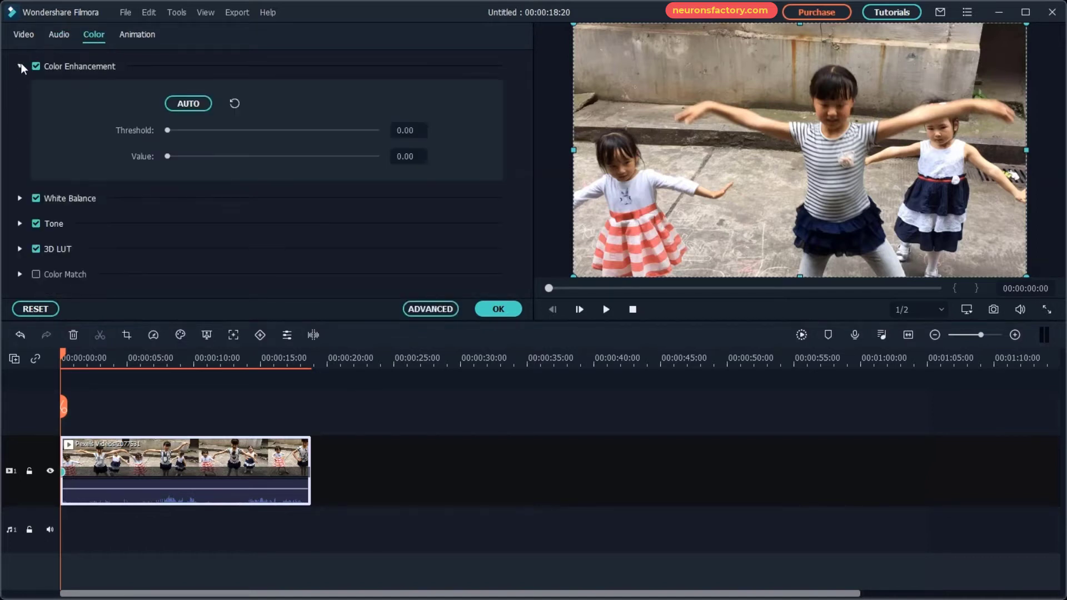
pyautogui.click(141, 37)
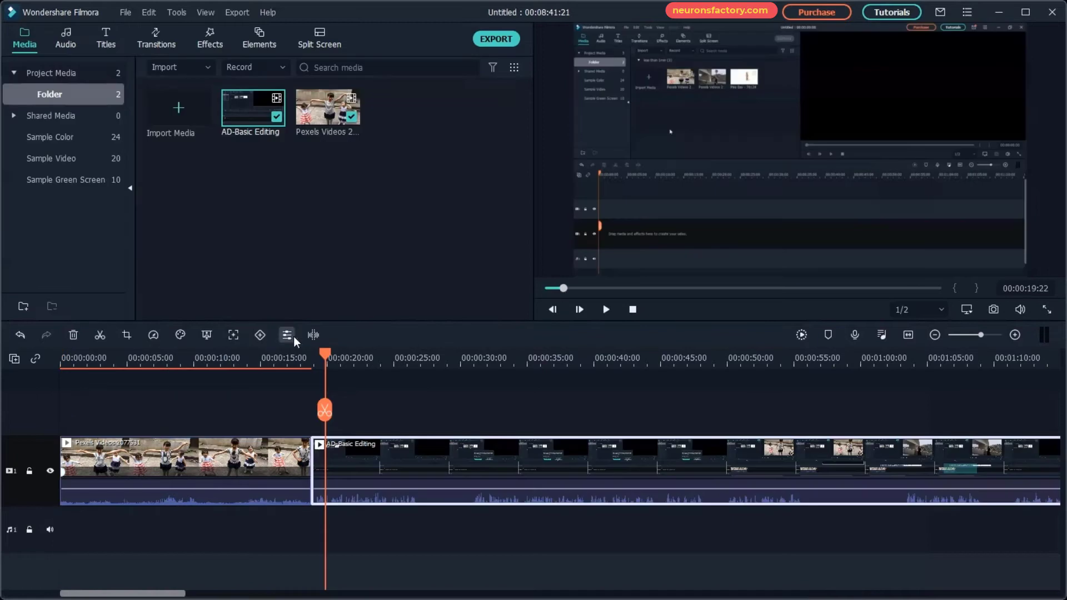
# Open Silence Detection for the AD-Basic Editing clip and export its result to the timeline
pyautogui.click(313, 335)
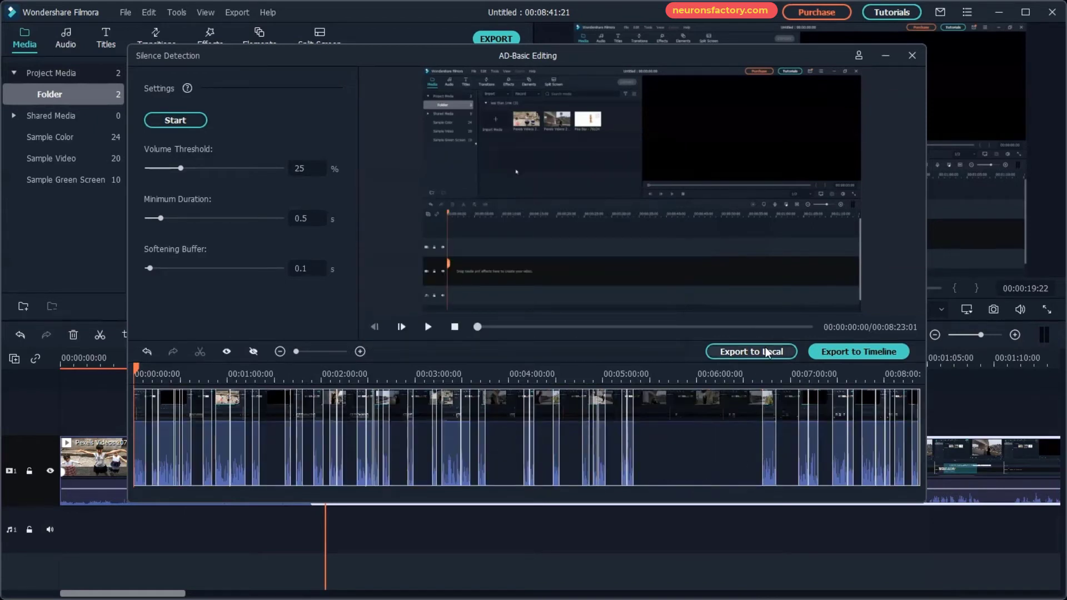
pyautogui.click(836, 352)
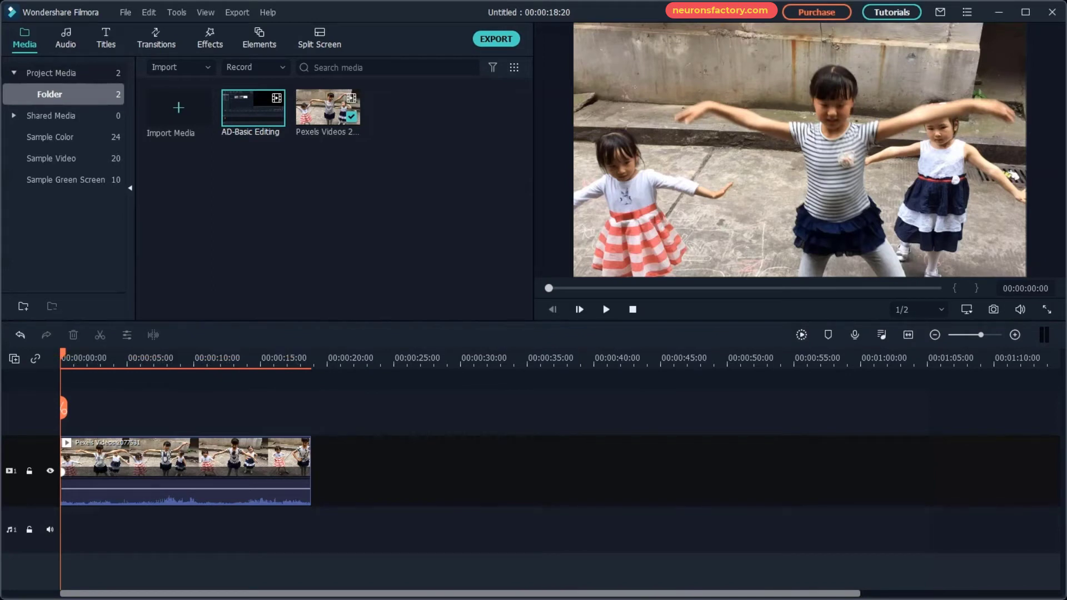
# Render the timeline preview for the Pexels clip and scrub the playhead to about 00:00:13:06
pyautogui.click(190, 469)
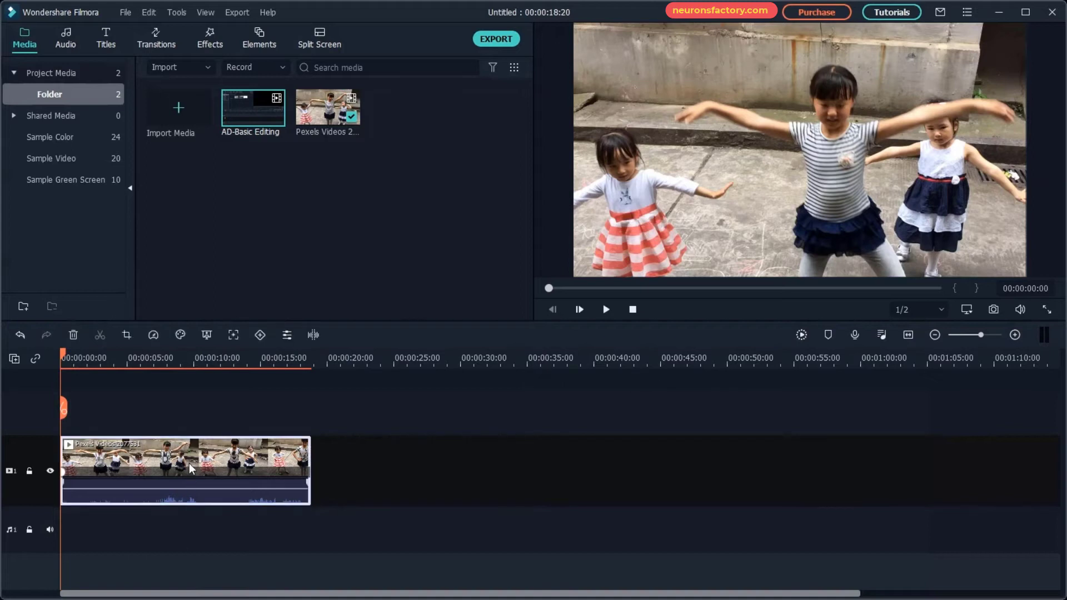
pyautogui.click(801, 338)
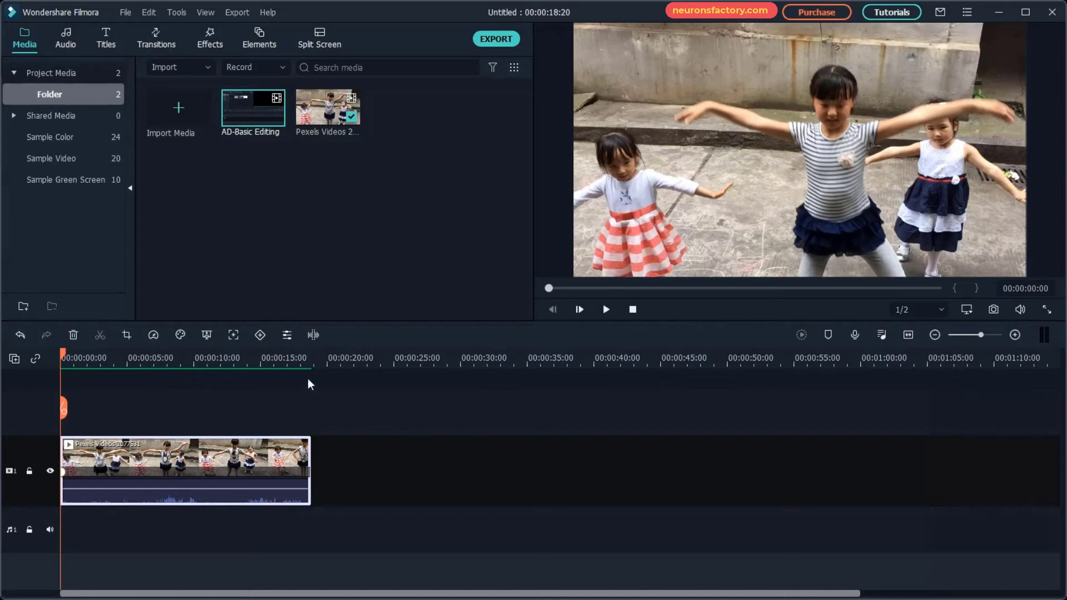
pyautogui.moveTo(64, 408); pyautogui.dragTo(239, 404)
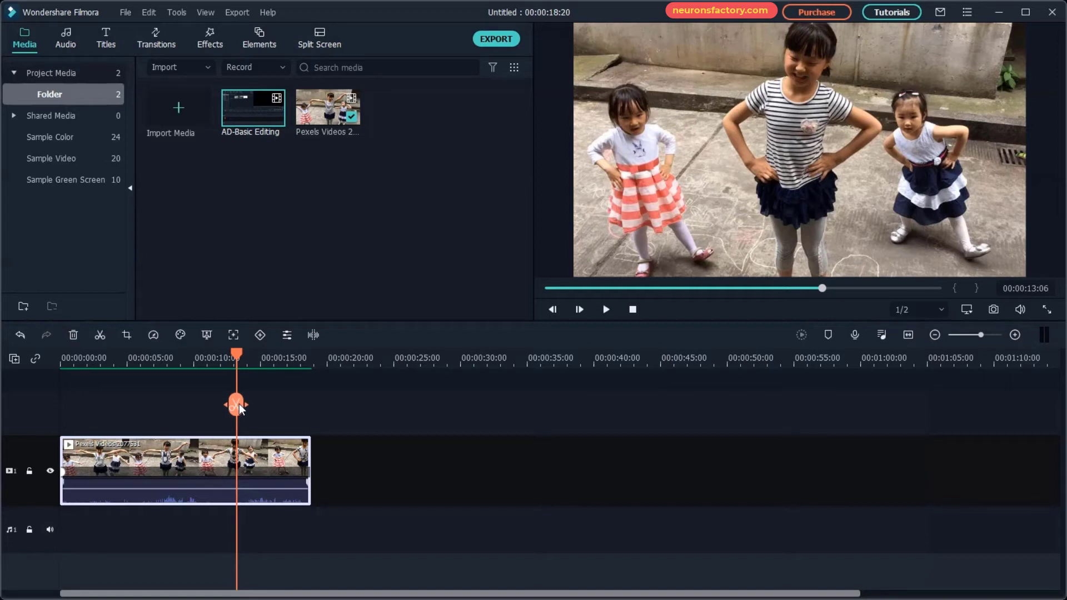
# Delete all preview render files through the Performance preferences and accept the preferences
pyautogui.click(118, 16)
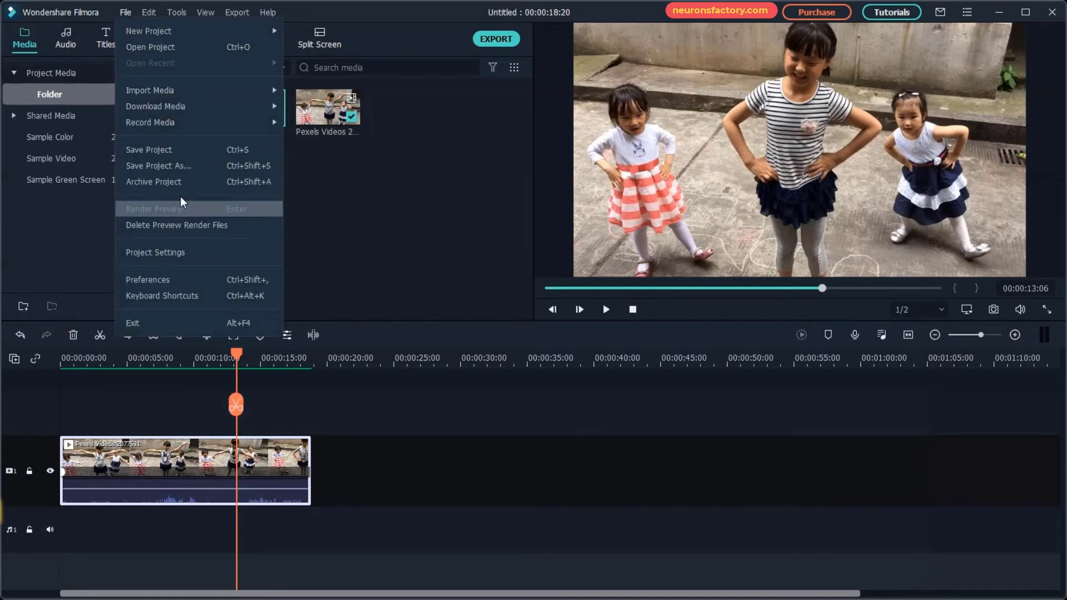
pyautogui.click(195, 279)
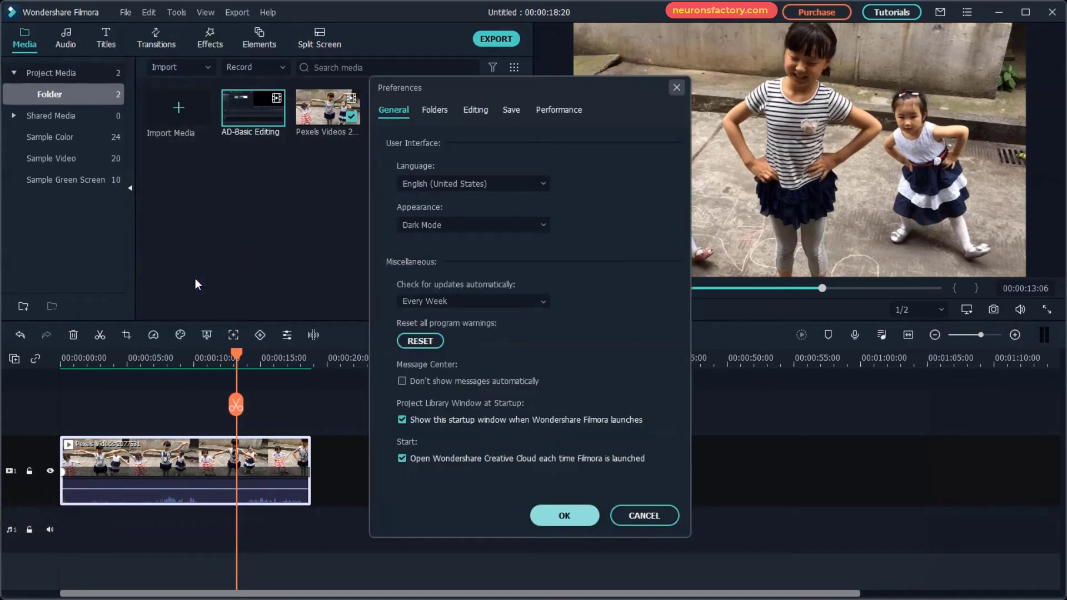
pyautogui.click(554, 114)
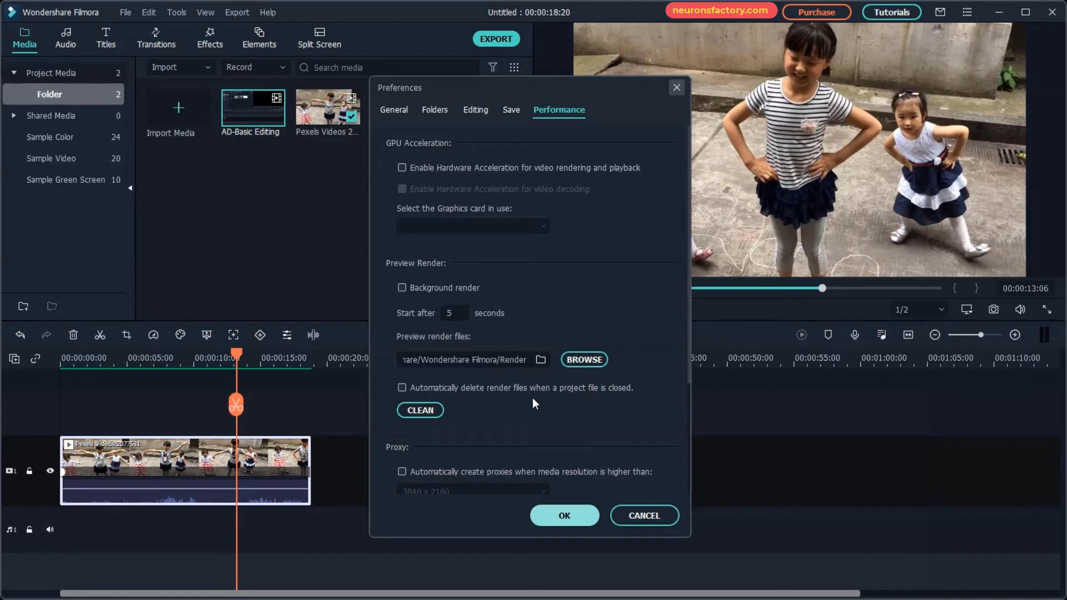
pyautogui.click(421, 414)
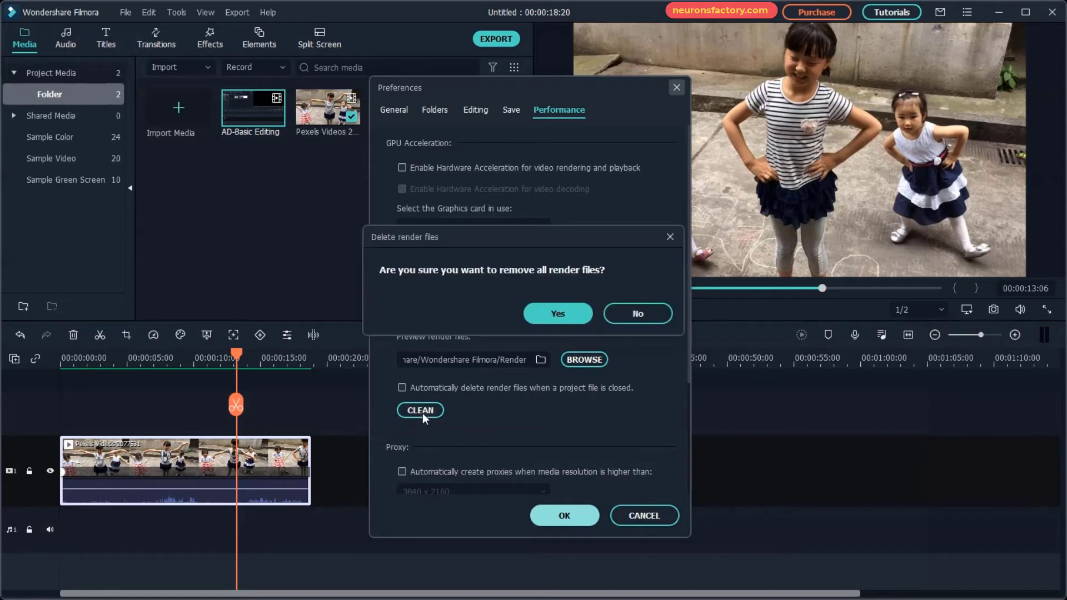
pyautogui.click(528, 307)
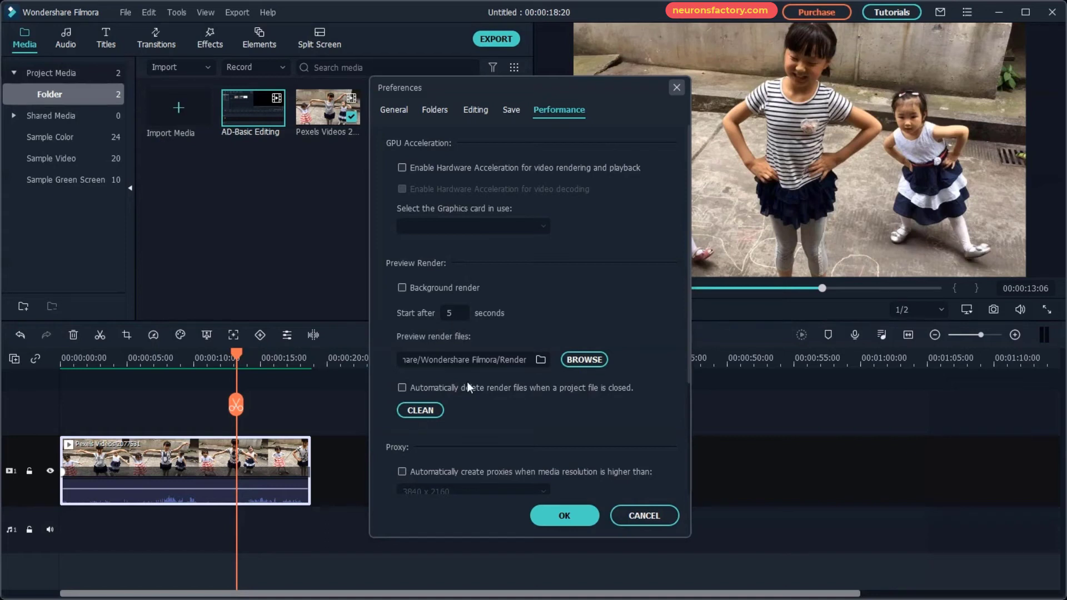
pyautogui.click(572, 515)
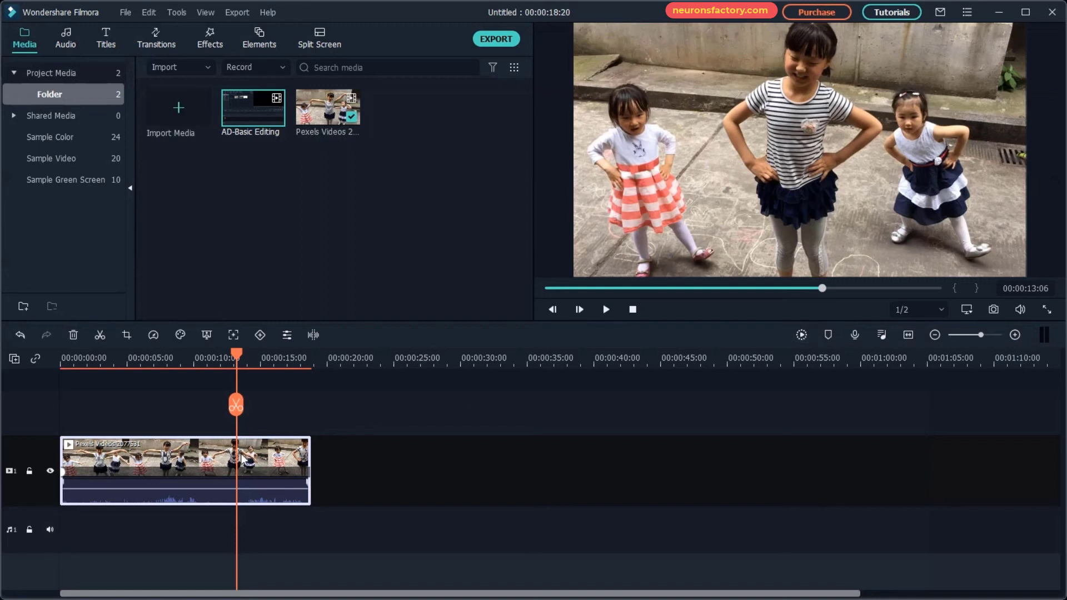
# Move the playhead back to about 00:00:10:15 on the timeline
pyautogui.moveTo(236, 405); pyautogui.dragTo(204, 408)
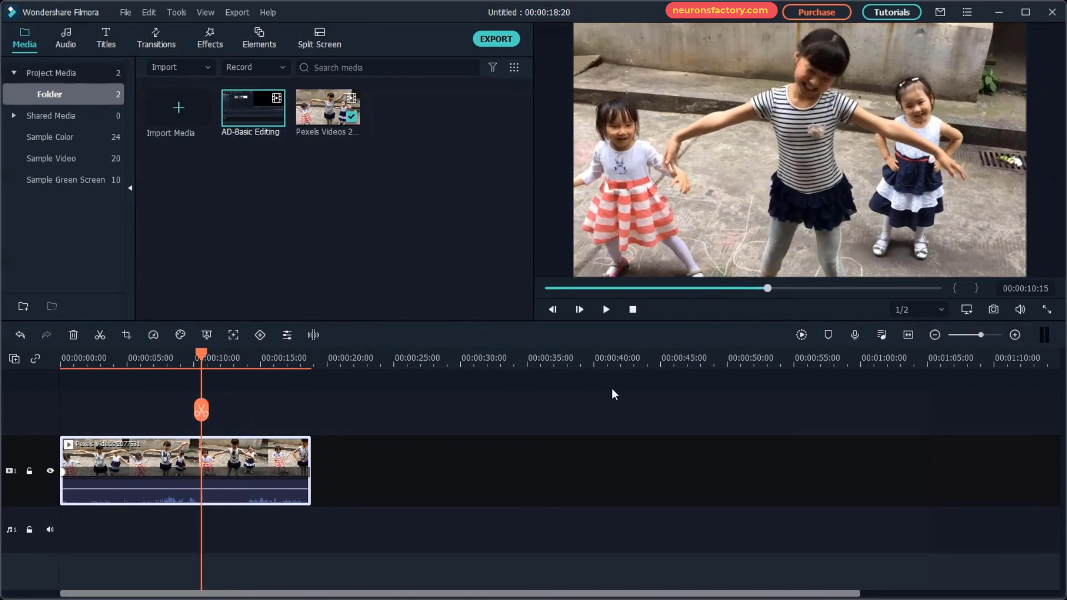
# Add a marker to the Pexels clip at 00:00:10:15, view its Marker Editor, and close the editor without changes
pyautogui.press('m')
pyautogui.moveTo(202, 410); pyautogui.dragTo(218, 411)
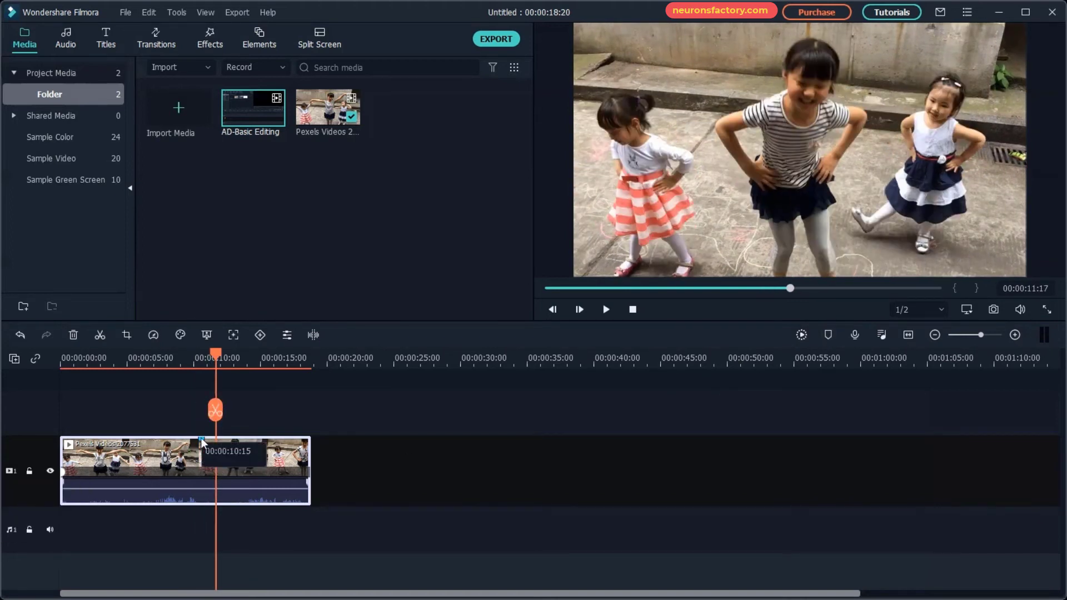
pyautogui.doubleClick(202, 441)
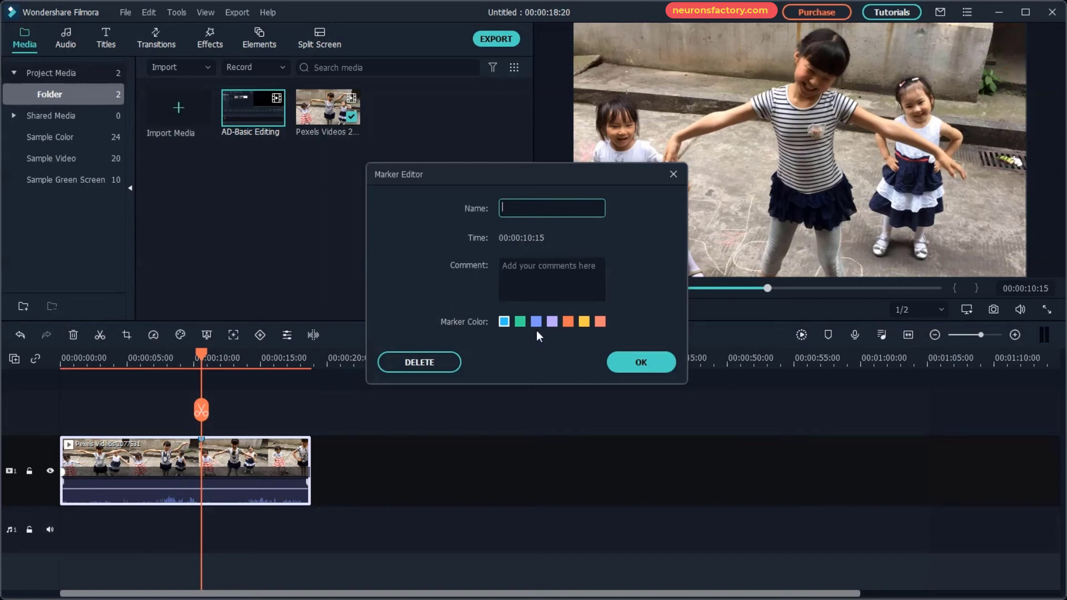
pyautogui.click(673, 174)
# Scrub the playhead to about 00:00:15:10 and about 00:00:04:20, jumping back to the clip marker each time
pyautogui.moveTo(194, 410); pyautogui.dragTo(258, 411)
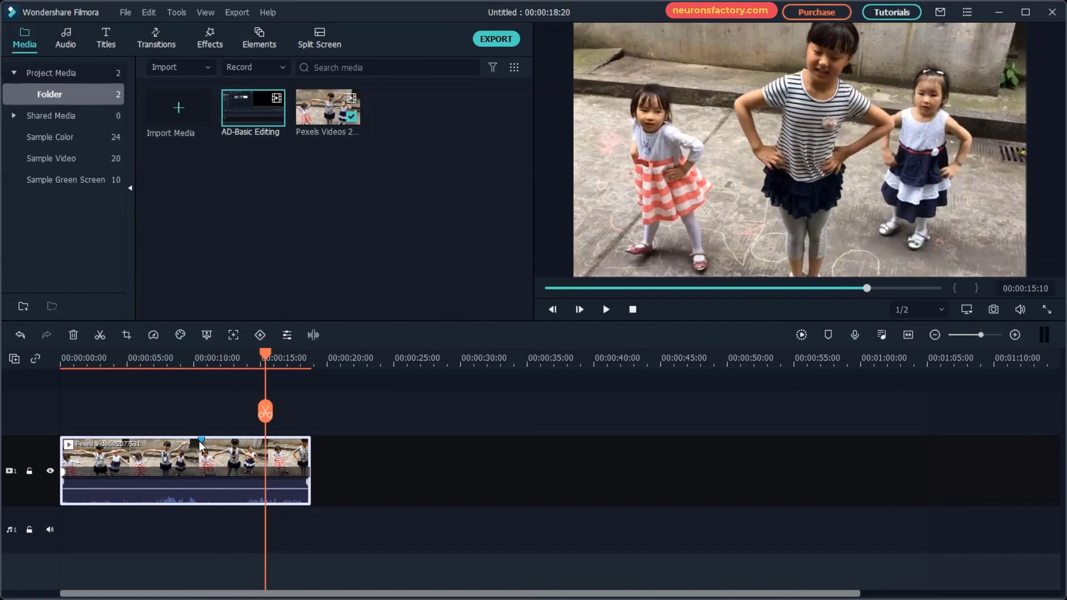
pyautogui.click(201, 442)
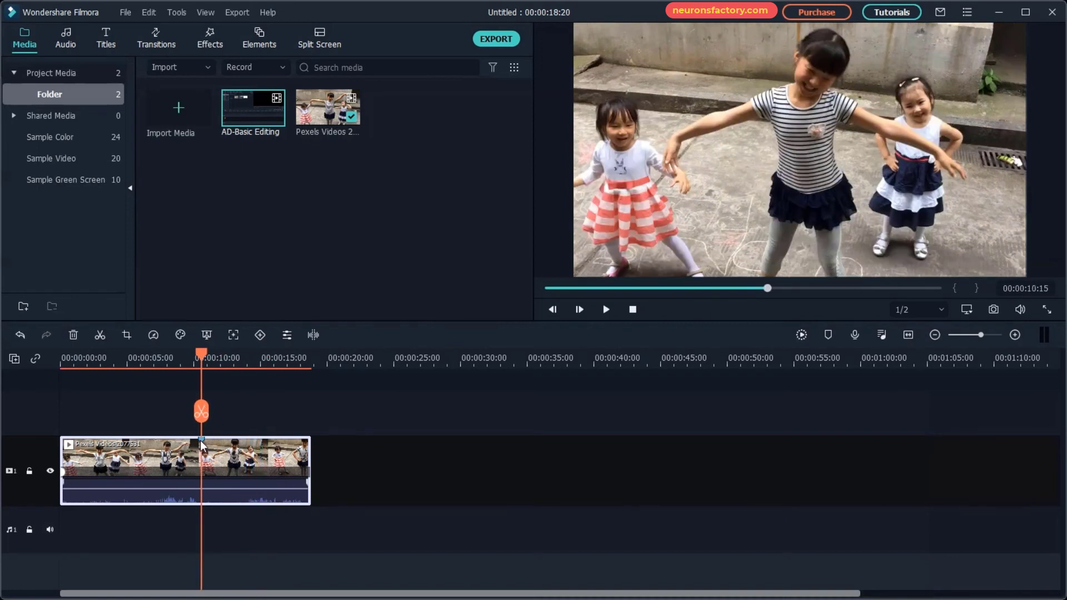
pyautogui.moveTo(201, 411); pyautogui.dragTo(124, 411)
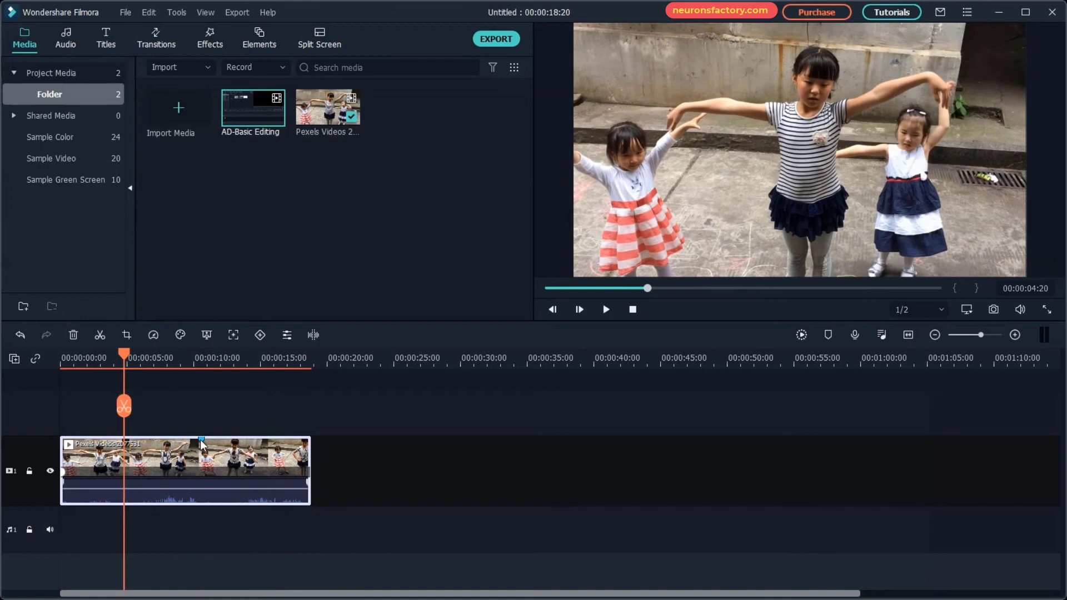
pyautogui.click(201, 443)
# Move the playhead to about 00:00:12:12 and delete the marker from the Pexels clip
pyautogui.moveTo(201, 406); pyautogui.dragTo(224, 404)
pyautogui.rightClick(201, 442)
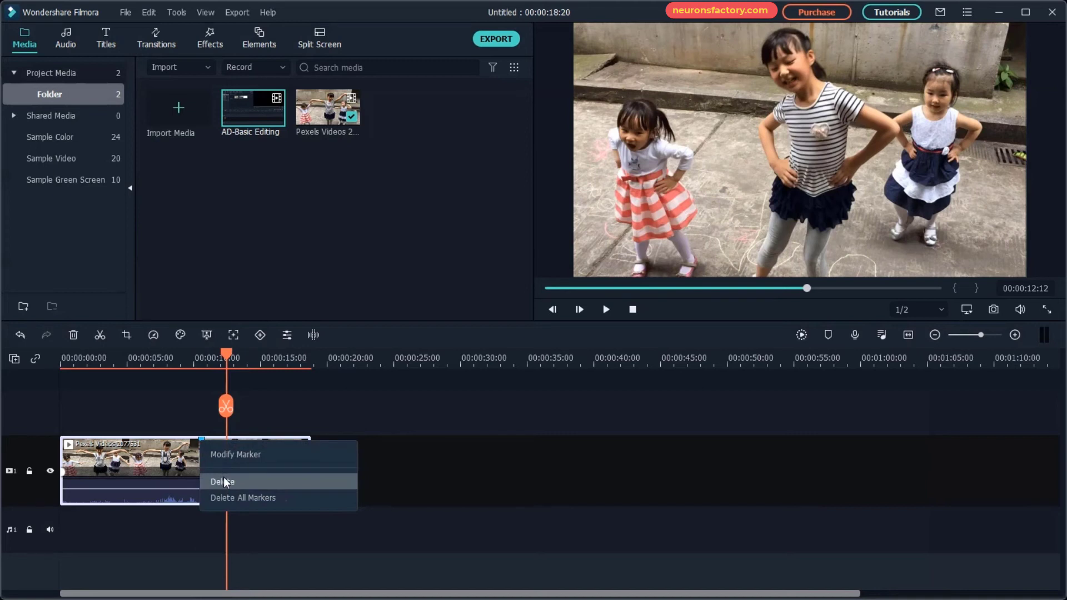
pyautogui.click(285, 481)
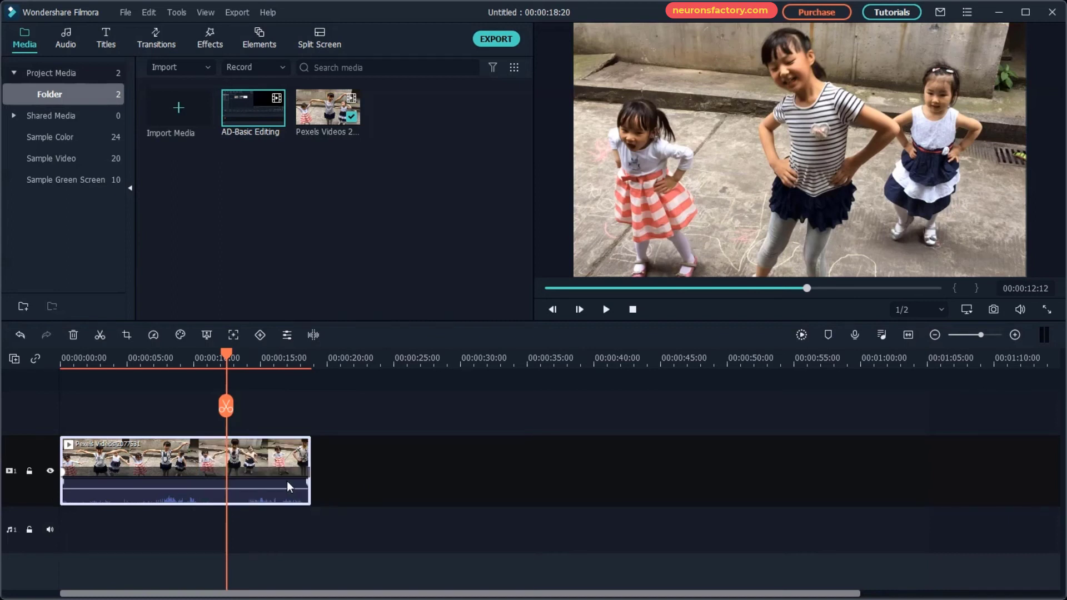
# Deselect the clip and add a marker to the timeline ruler at about 00:00:14:02
pyautogui.press('m')
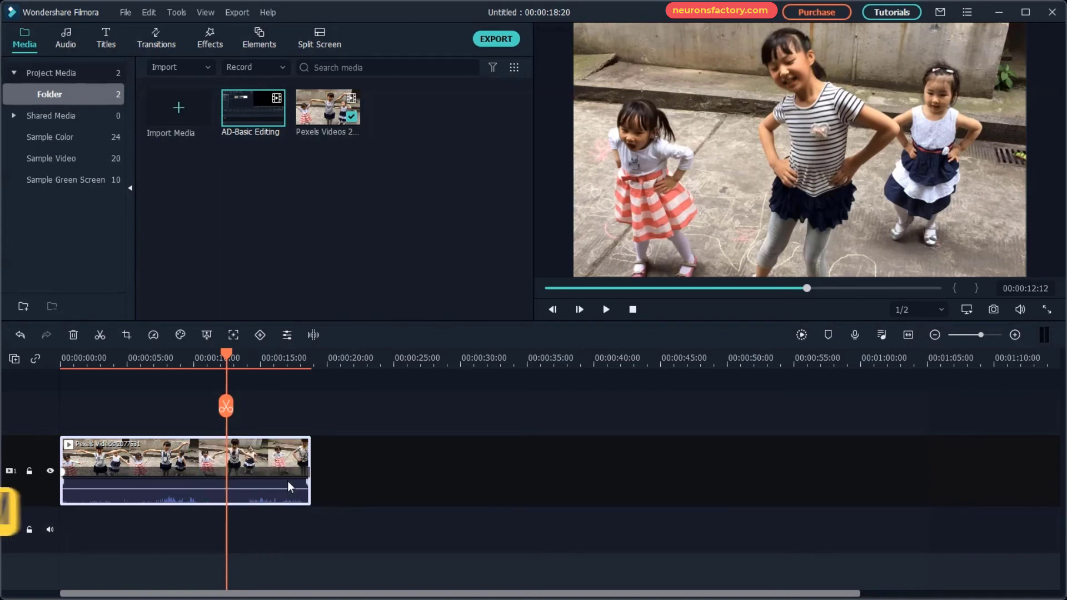
pyautogui.click(288, 416)
pyautogui.moveTo(225, 352); pyautogui.dragTo(249, 353)
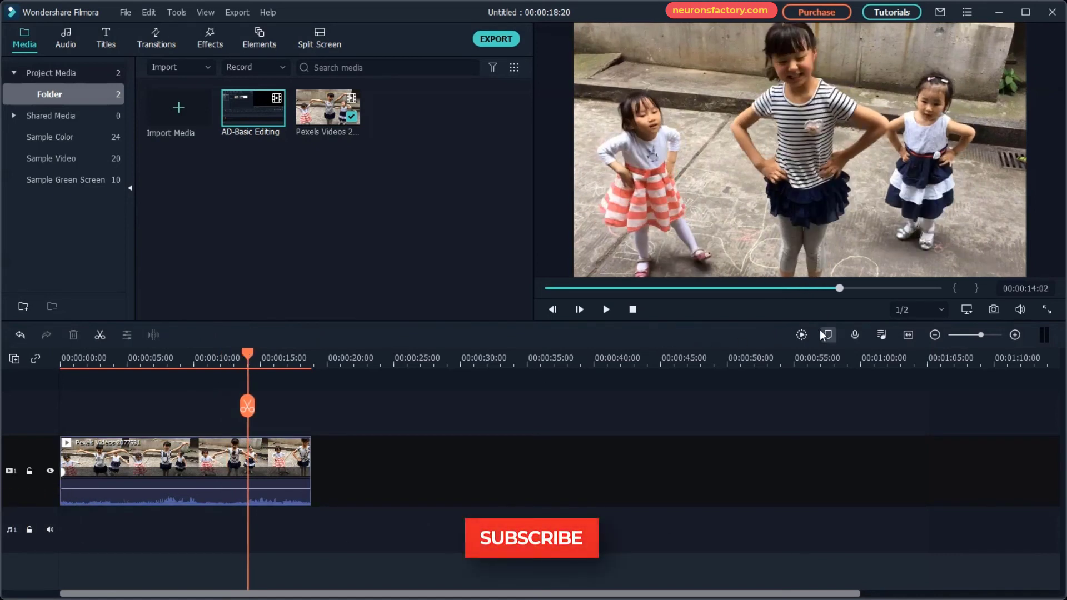
pyautogui.click(828, 335)
# Move the playhead to about 00:00:15:11, view the ruler marker's Marker Editor, and close it without changes
pyautogui.click(266, 361)
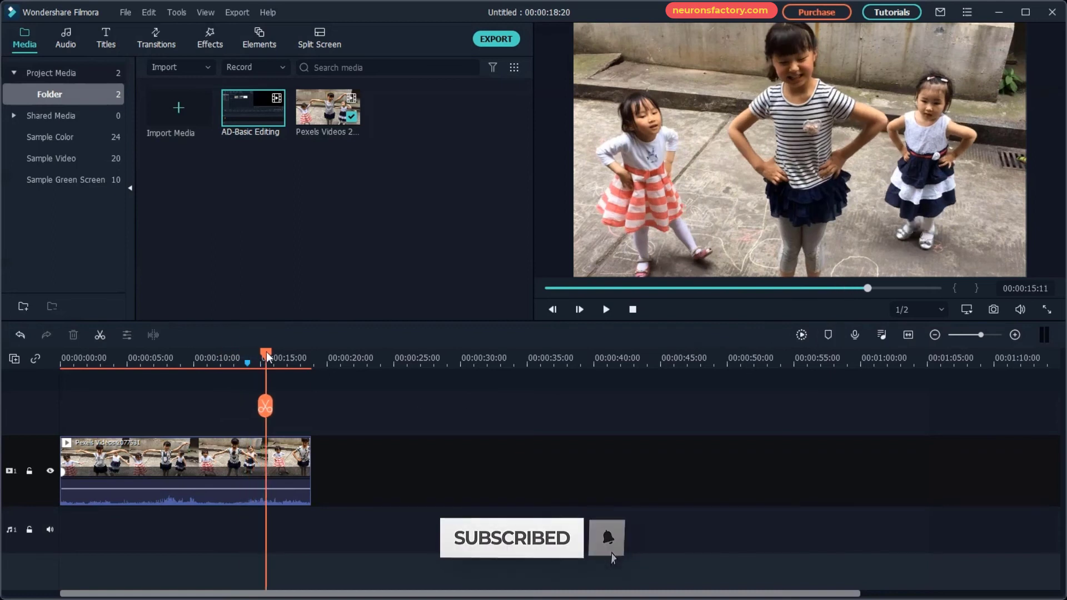
pyautogui.doubleClick(248, 363)
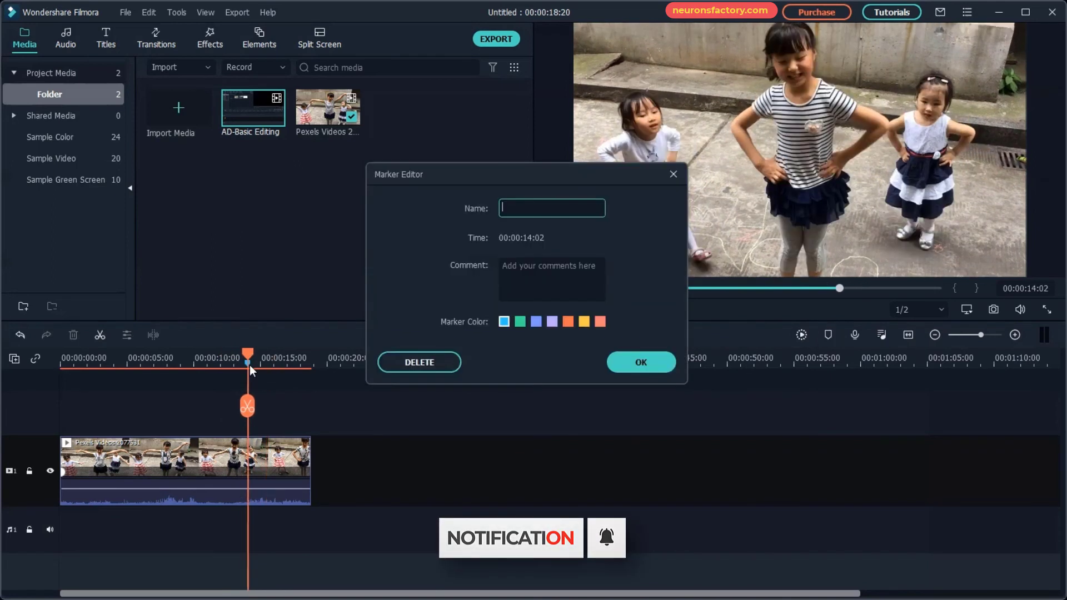
pyautogui.click(673, 175)
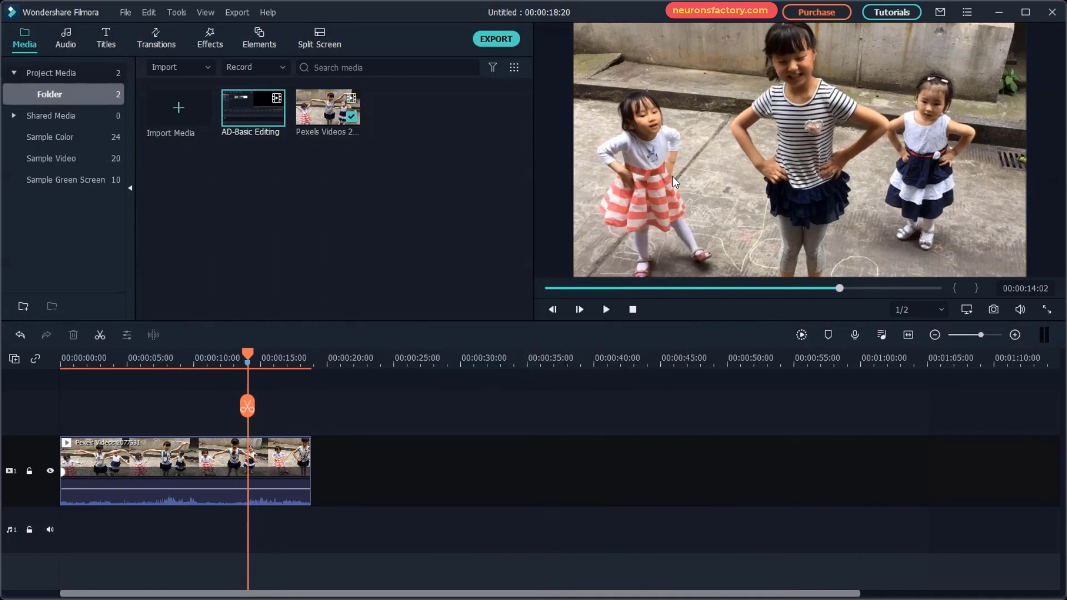
# Examine the Record Audio settings and the media library's recording options without starting a recording
pyautogui.click(858, 340)
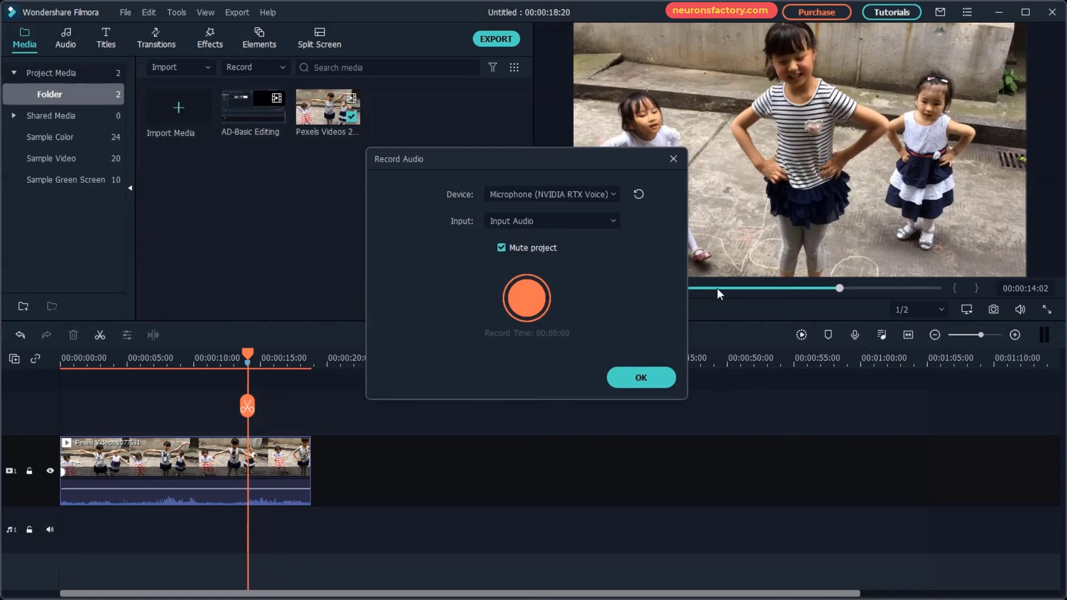
pyautogui.click(675, 160)
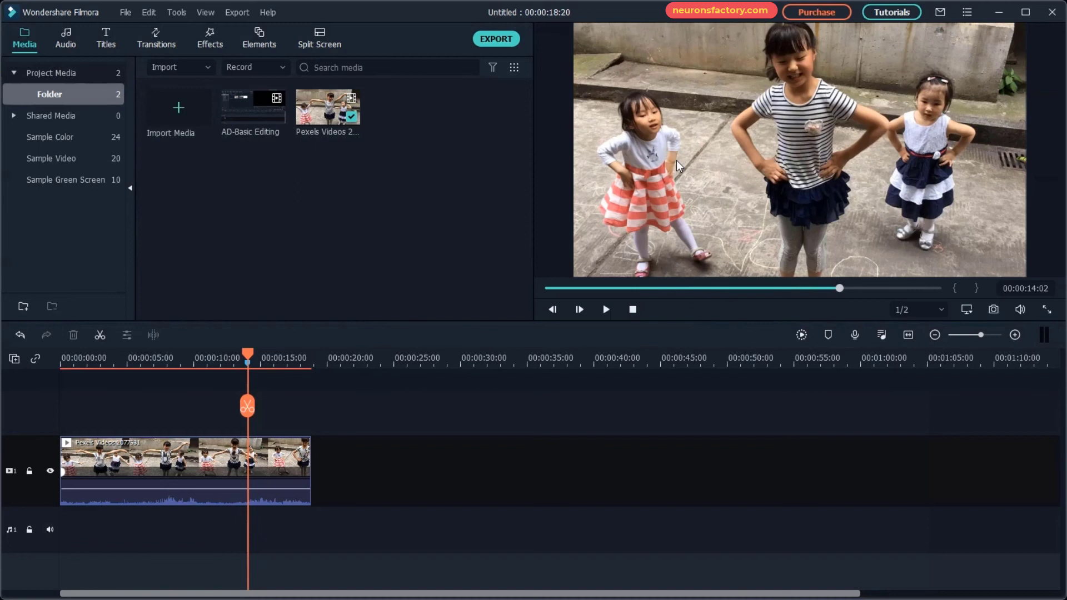
pyautogui.click(282, 67)
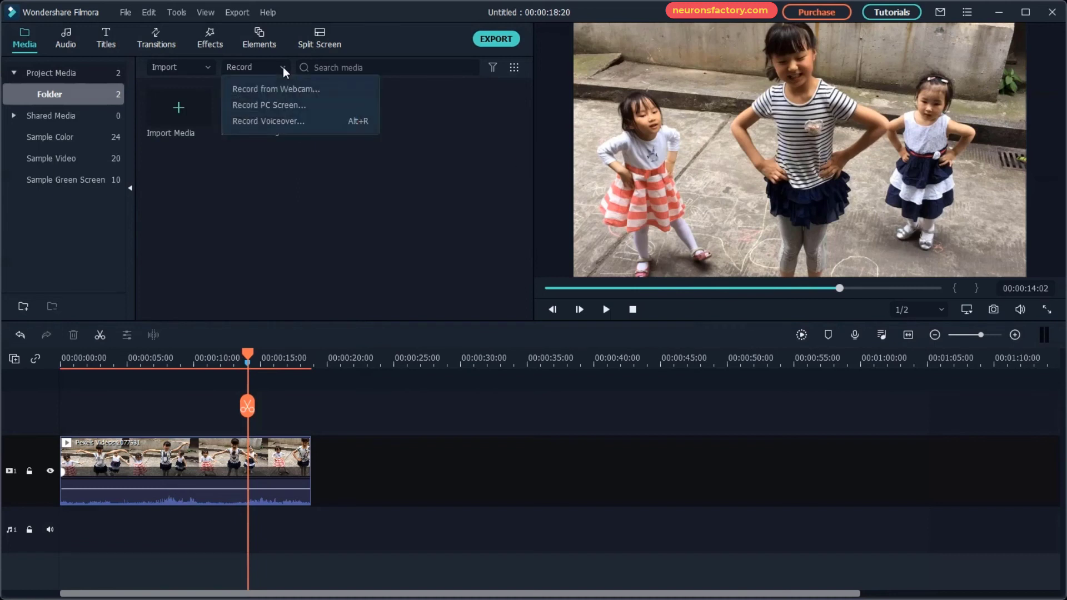
pyautogui.click(282, 67)
pyautogui.click(882, 335)
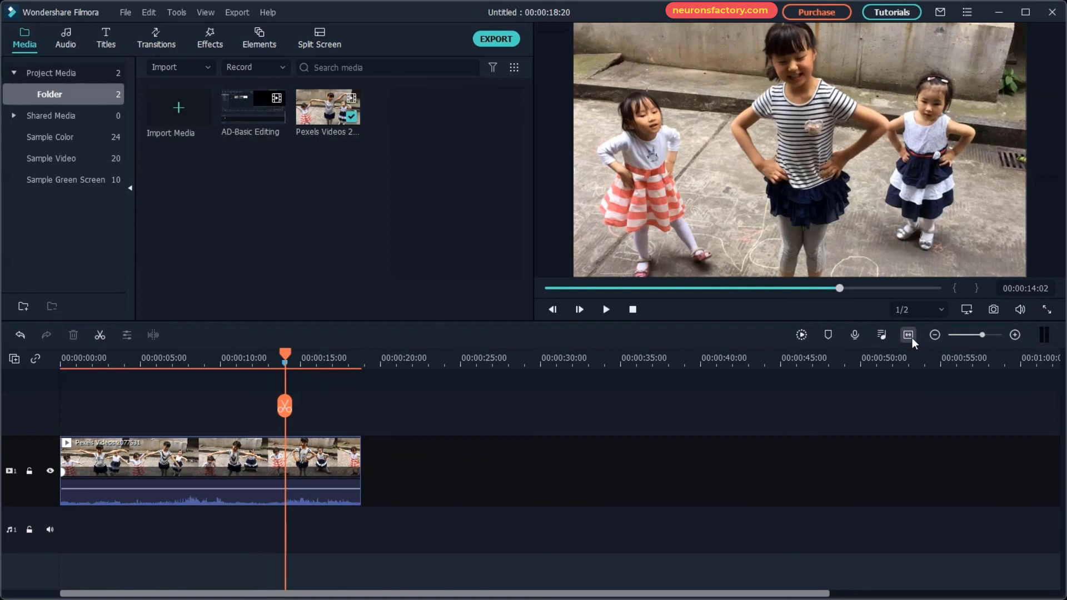
# Fit the whole clip in the timeline, then zoom in to five-frame ruler intervals and move the playhead to 00:00:15:01
pyautogui.hotkey('shift', 'z')
pyautogui.click(912, 338)
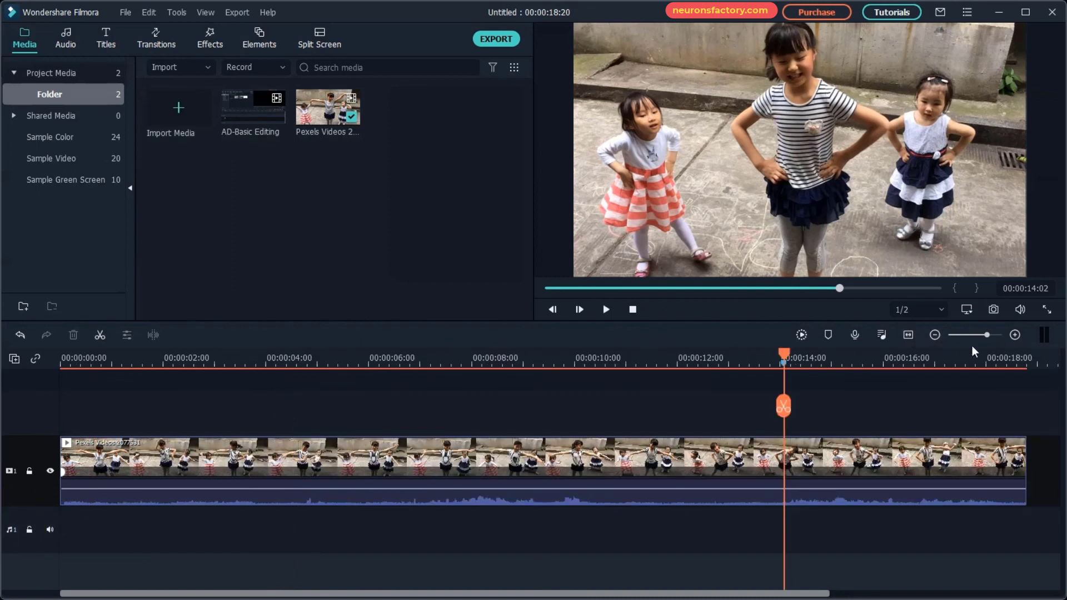
pyautogui.click(935, 335)
pyautogui.click(1014, 335)
pyautogui.click(1014, 335)
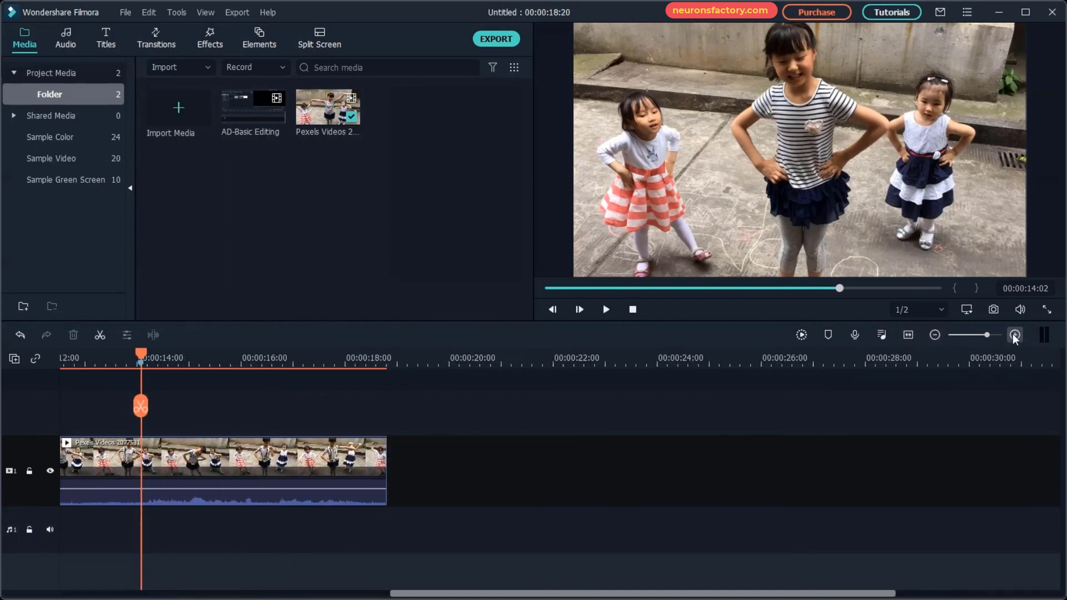
pyautogui.click(1014, 335)
pyautogui.click(1014, 335)
pyautogui.hotkey('shift', 'Right')
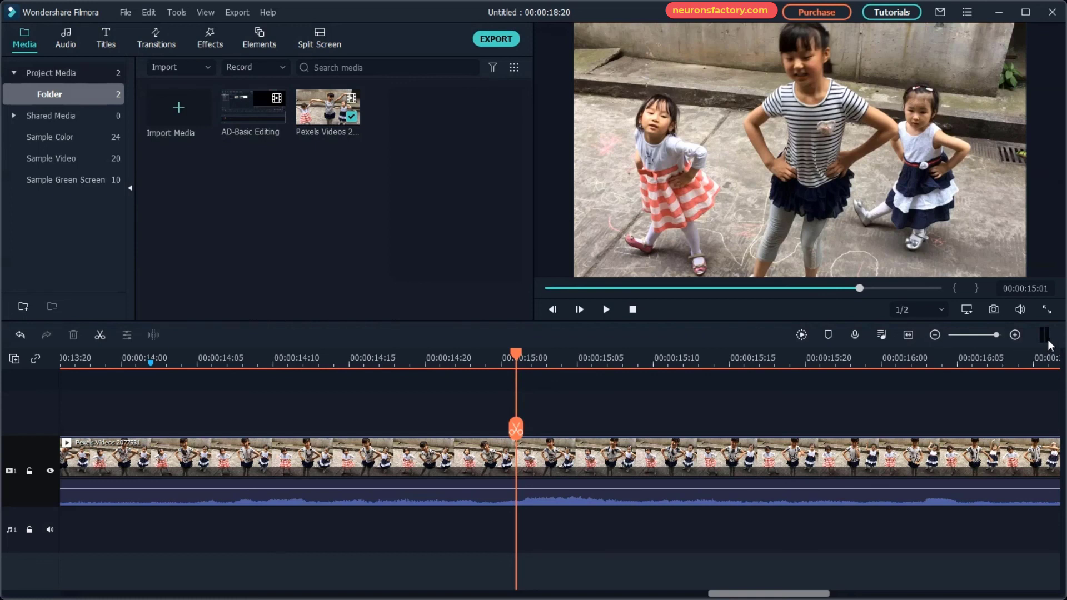
# Show the audio meter beside the timeline and play the clip from just after 00:00:15:01 to check its levels
pyautogui.click(1046, 338)
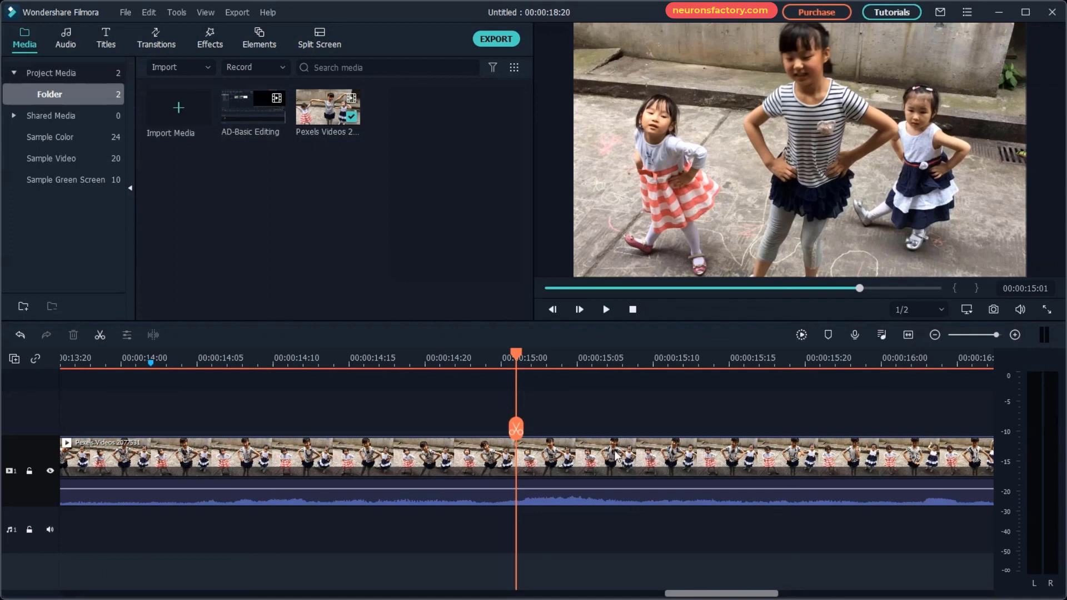
pyautogui.moveTo(516, 429); pyautogui.dragTo(556, 427)
pyautogui.press('space')
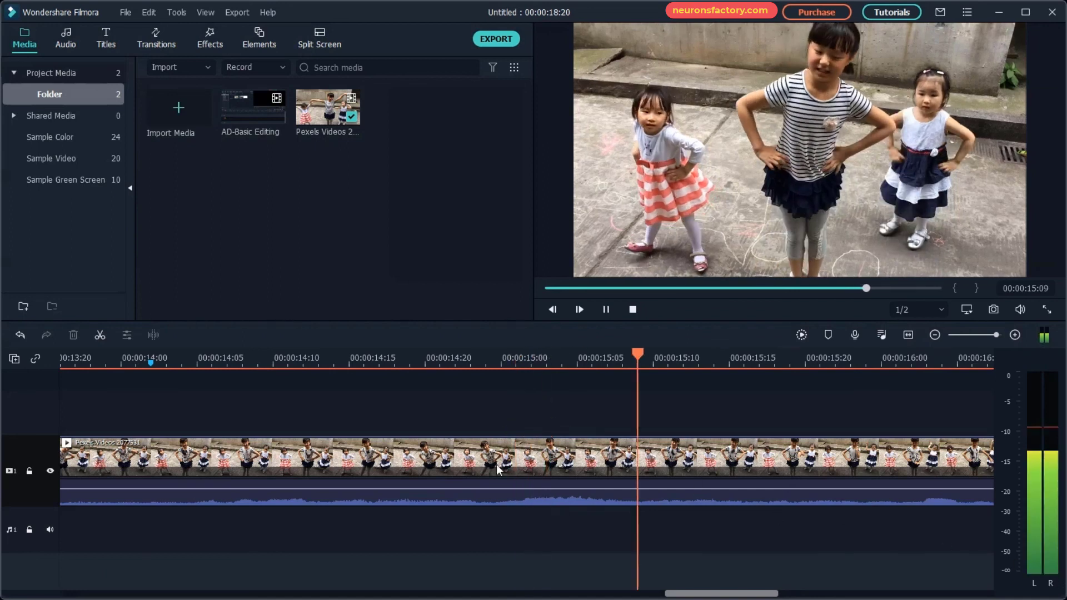